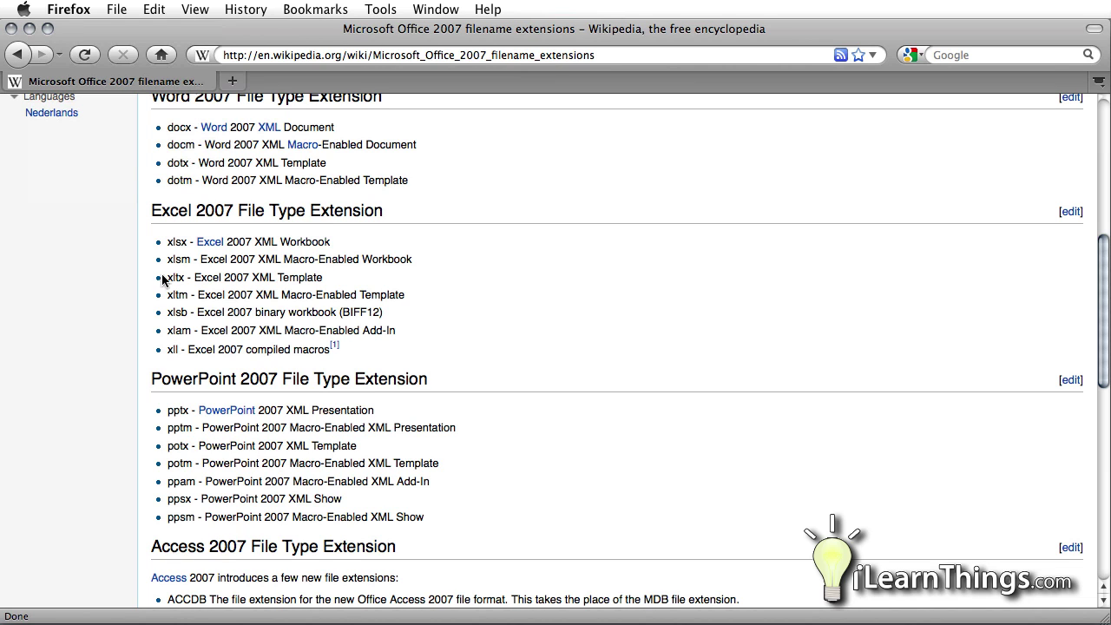
Finish reading the Office 2007 file extensions article, then switch to the OpenOffice.org Start Center
{"action": "scroll", "coordinate": [471, 345], "scroll_direction": "up", "scroll_amount": 1}
{"action": "scroll", "coordinate": [470, 348], "scroll_direction": "up", "scroll_amount": 3}
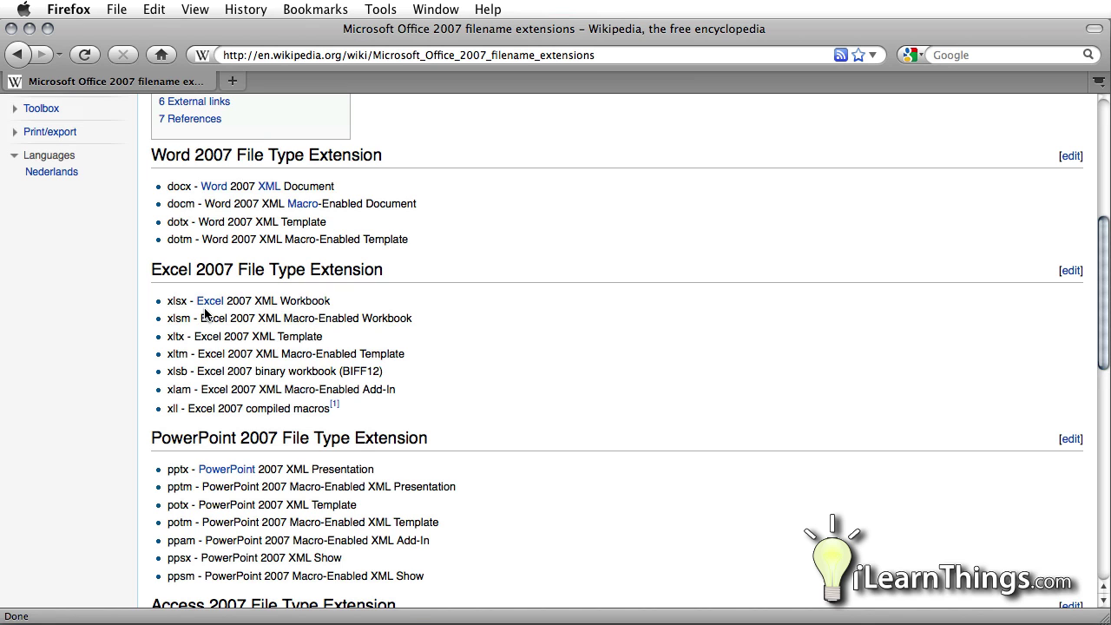
{"action": "key", "text": "super+Tab"}
{"action": "key", "text": "super+Tab"}
{"action": "key", "text": "super+Tab"}
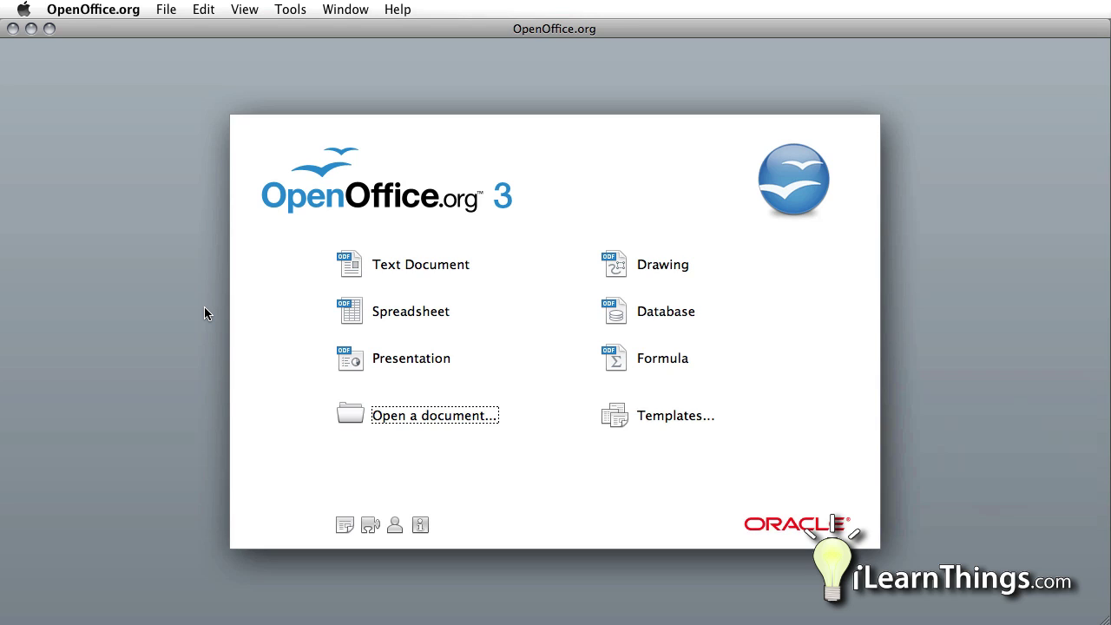
Open constitution.doc from the Documents folder via 'Open a document...'
{"action": "left_click", "coordinate": [353, 417]}
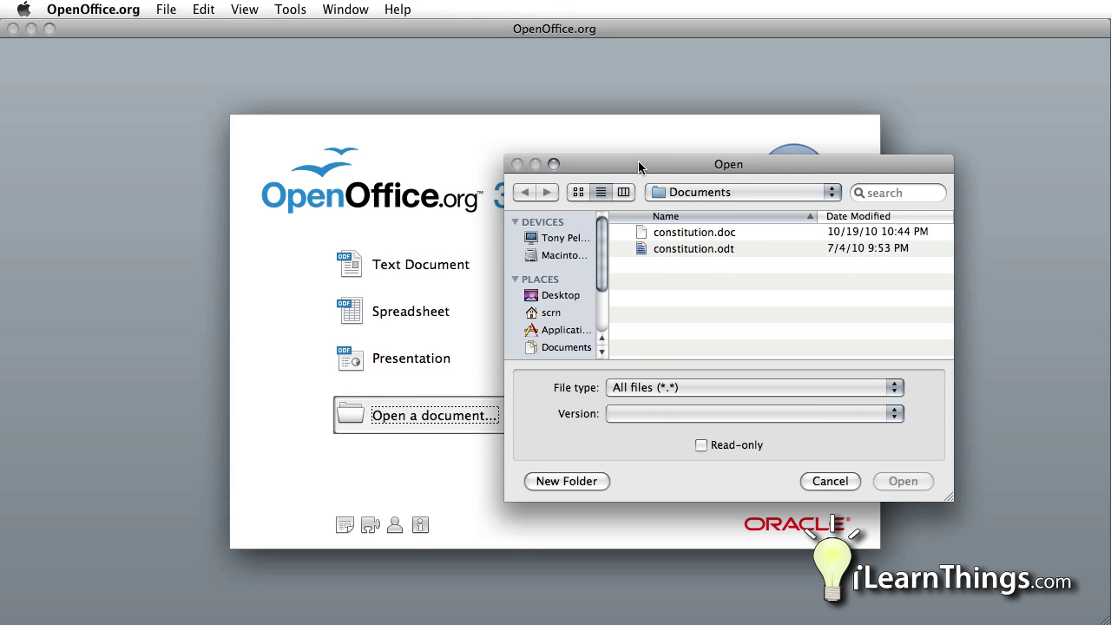
{"action": "left_click_drag", "start_coordinate": [642, 169], "coordinate": [602, 160]}
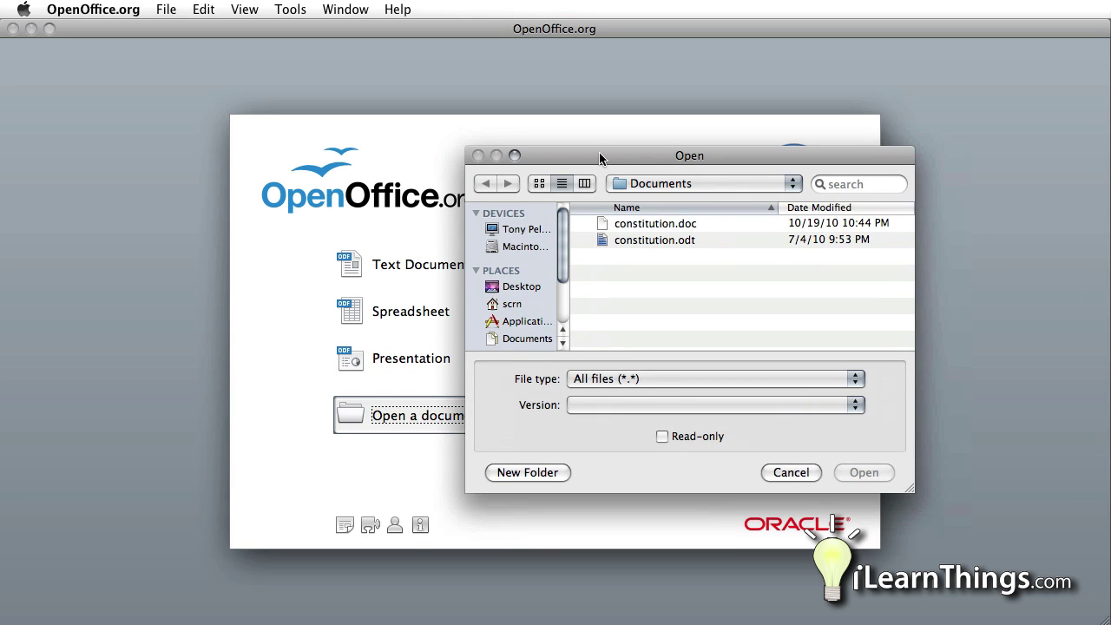
{"action": "left_click", "coordinate": [624, 227]}
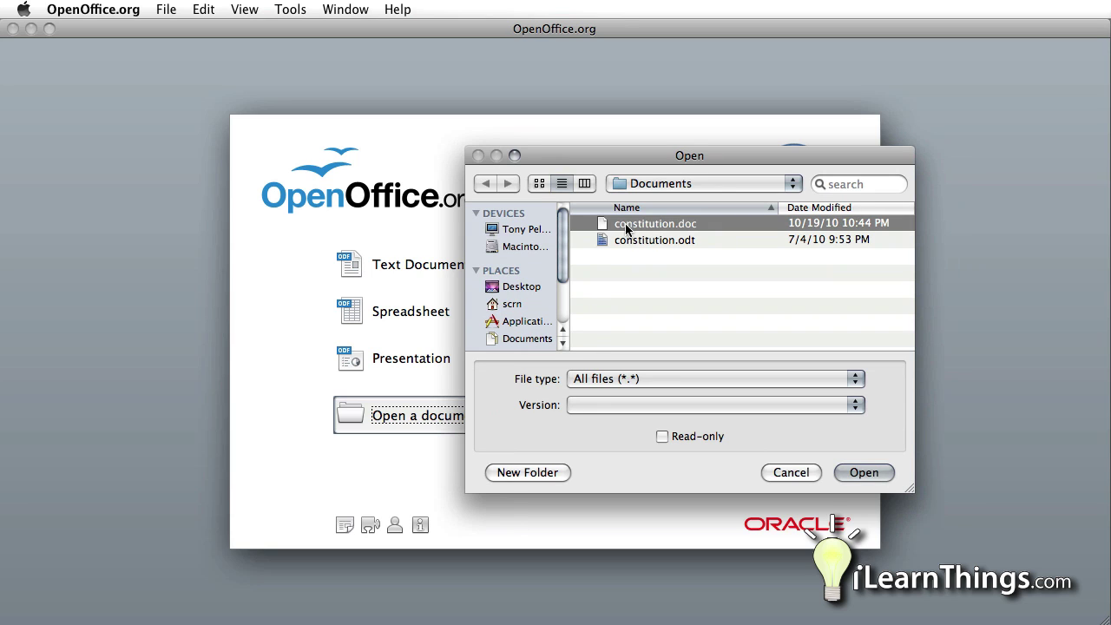
{"action": "left_click", "coordinate": [864, 473]}
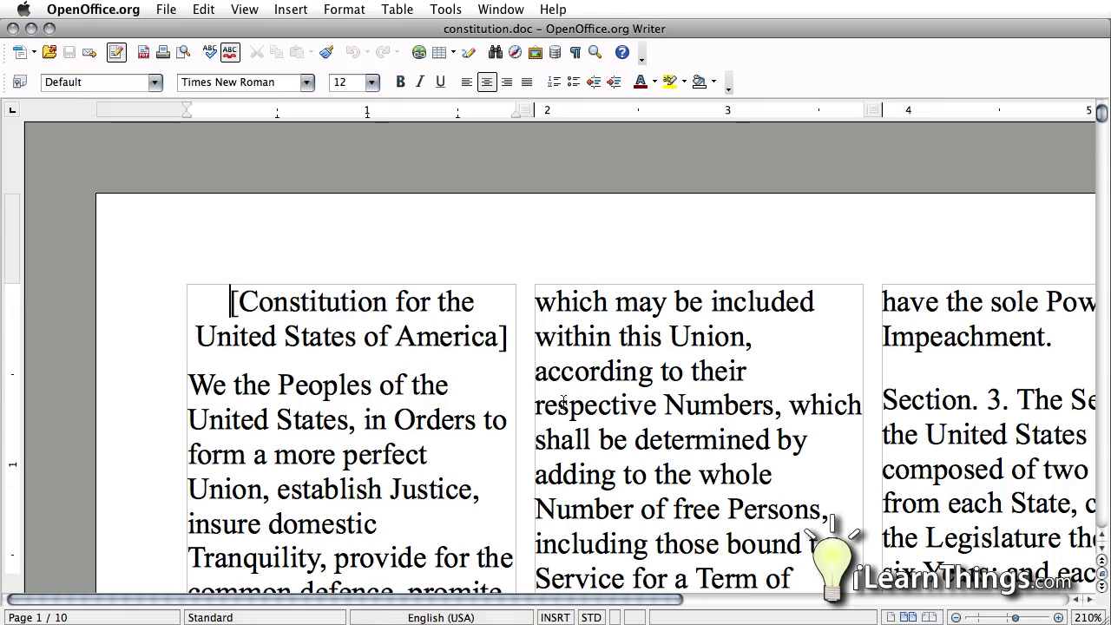
{"action": "scroll", "coordinate": [563, 401], "scroll_direction": "down", "scroll_amount": 5}
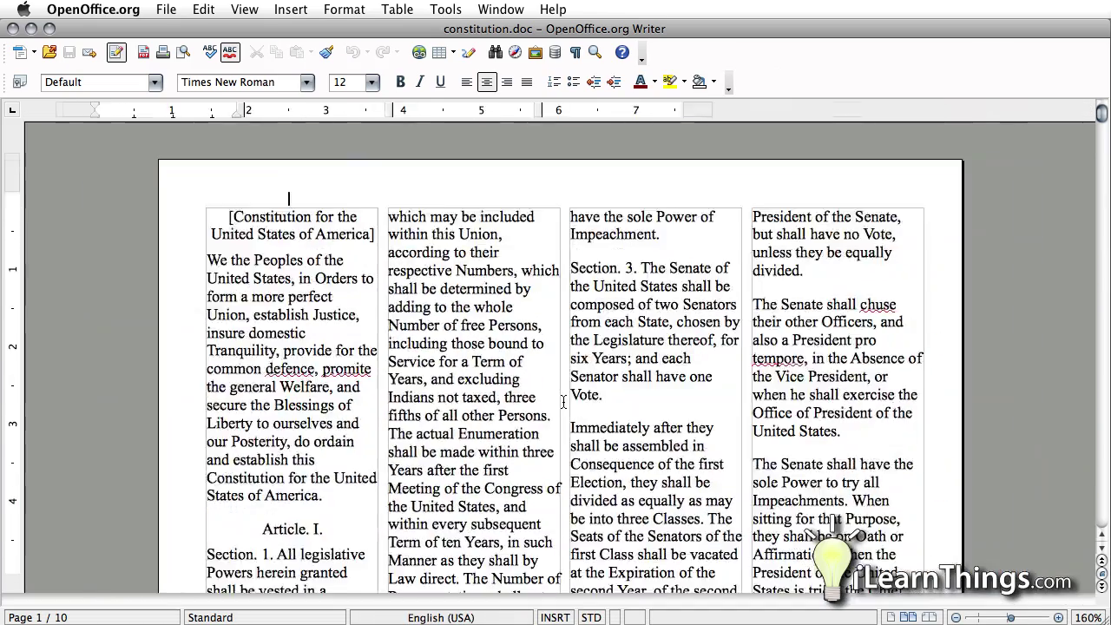
{"action": "scroll", "coordinate": [563, 401], "scroll_direction": "up", "scroll_amount": 1}
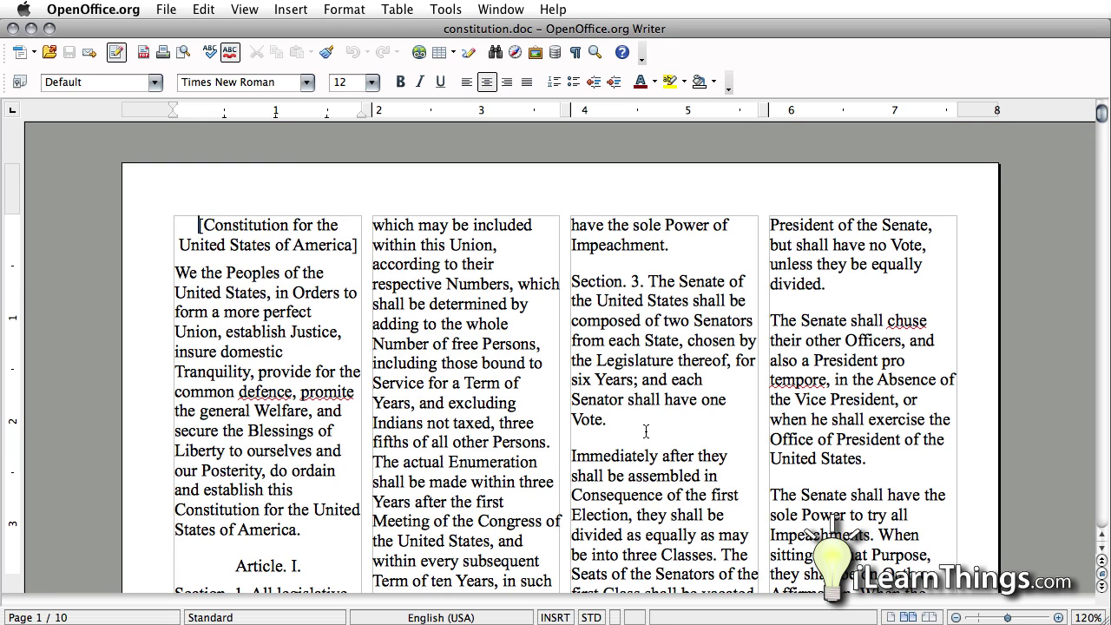
{"action": "scroll", "coordinate": [646, 431], "scroll_direction": "down", "scroll_amount": 3}
{"action": "scroll", "coordinate": [645, 431], "scroll_direction": "down", "scroll_amount": 7}
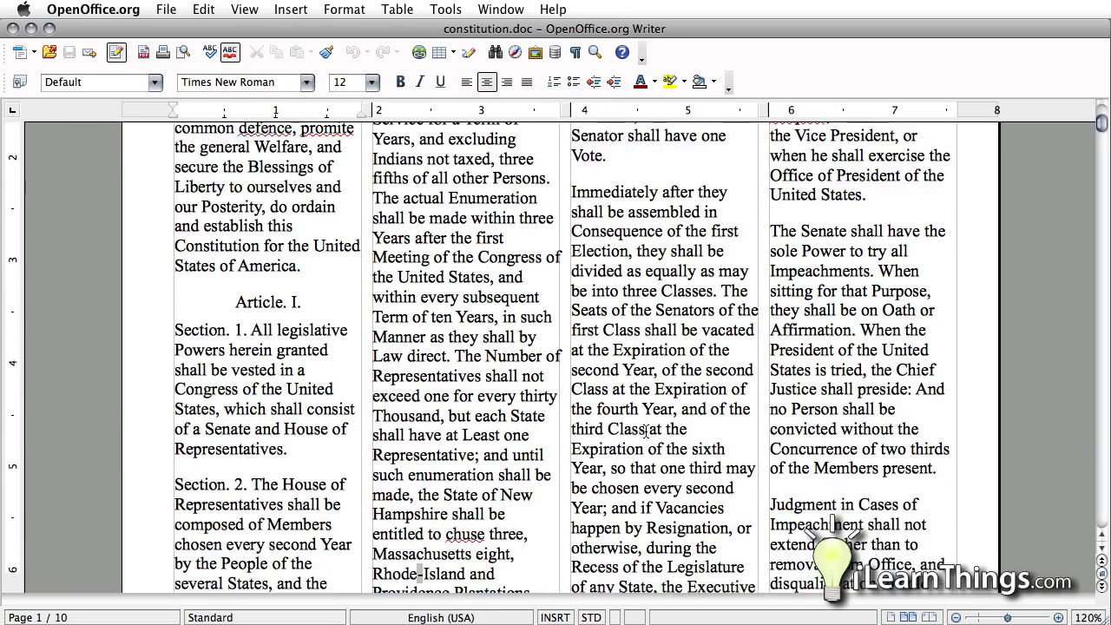
{"action": "scroll", "coordinate": [646, 431], "scroll_direction": "up", "scroll_amount": 5}
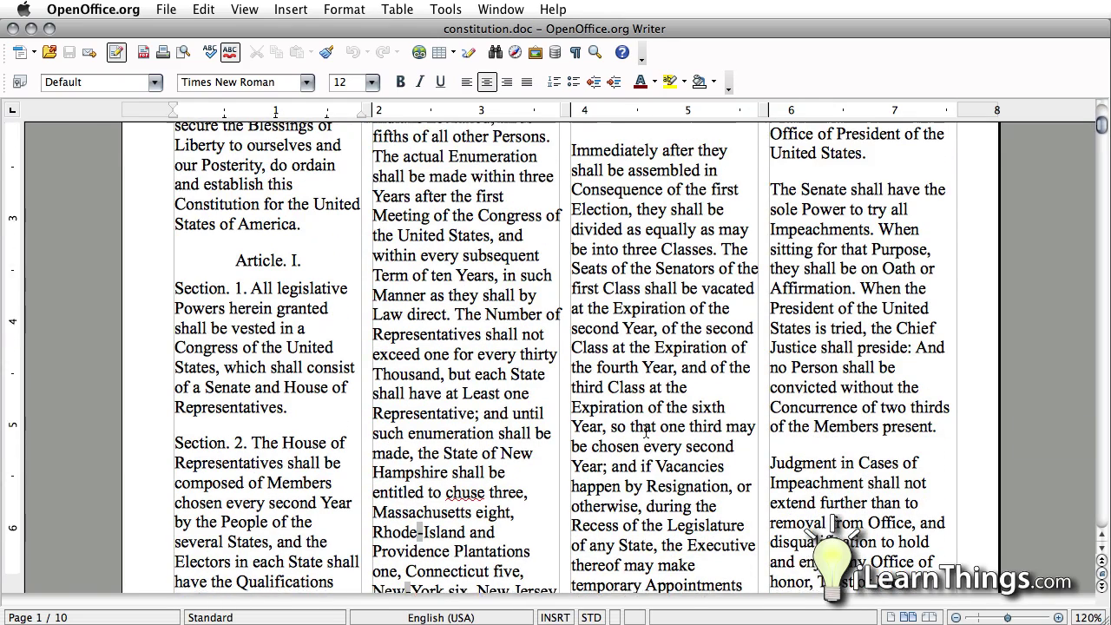
{"action": "scroll", "coordinate": [646, 432], "scroll_direction": "up", "scroll_amount": 5}
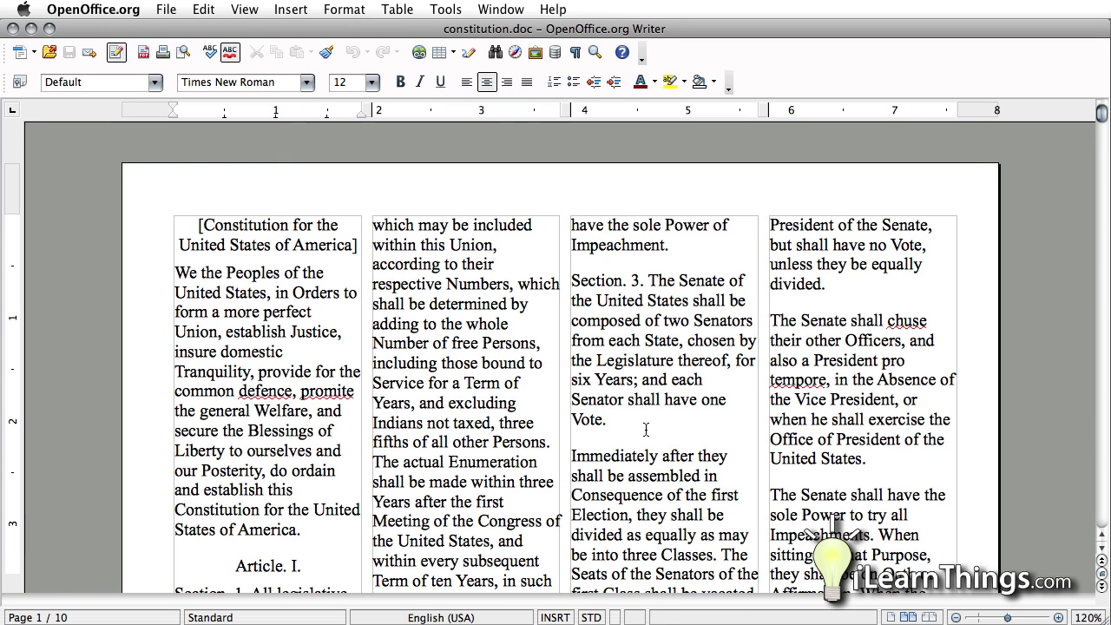
{"action": "scroll", "coordinate": [646, 429], "scroll_direction": "down", "scroll_amount": 6}
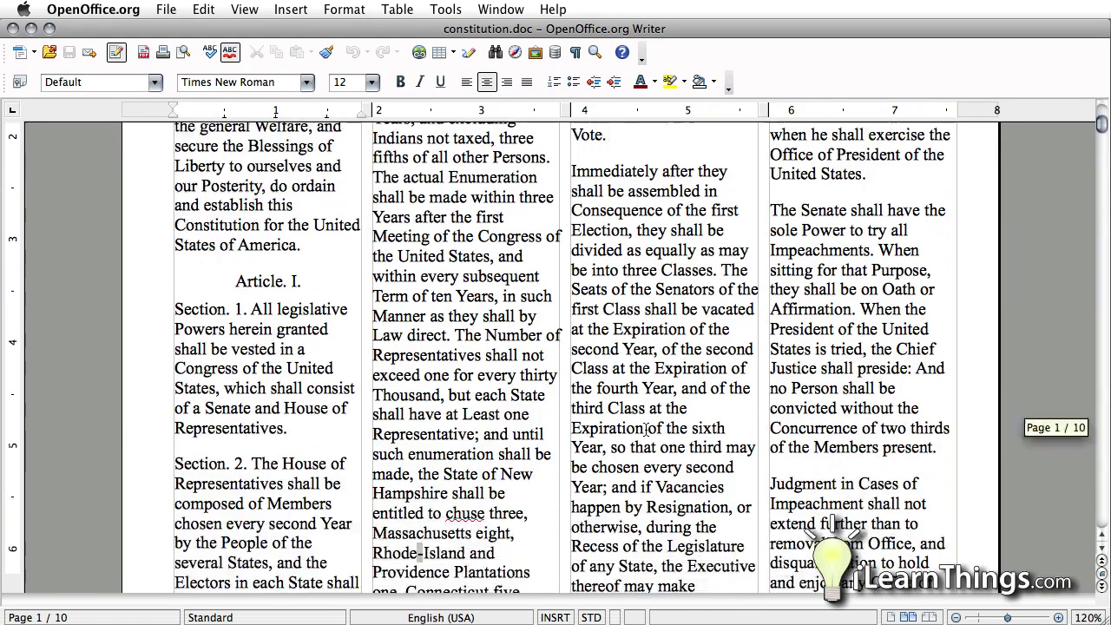
{"action": "scroll", "coordinate": [646, 429], "scroll_direction": "down", "scroll_amount": 6}
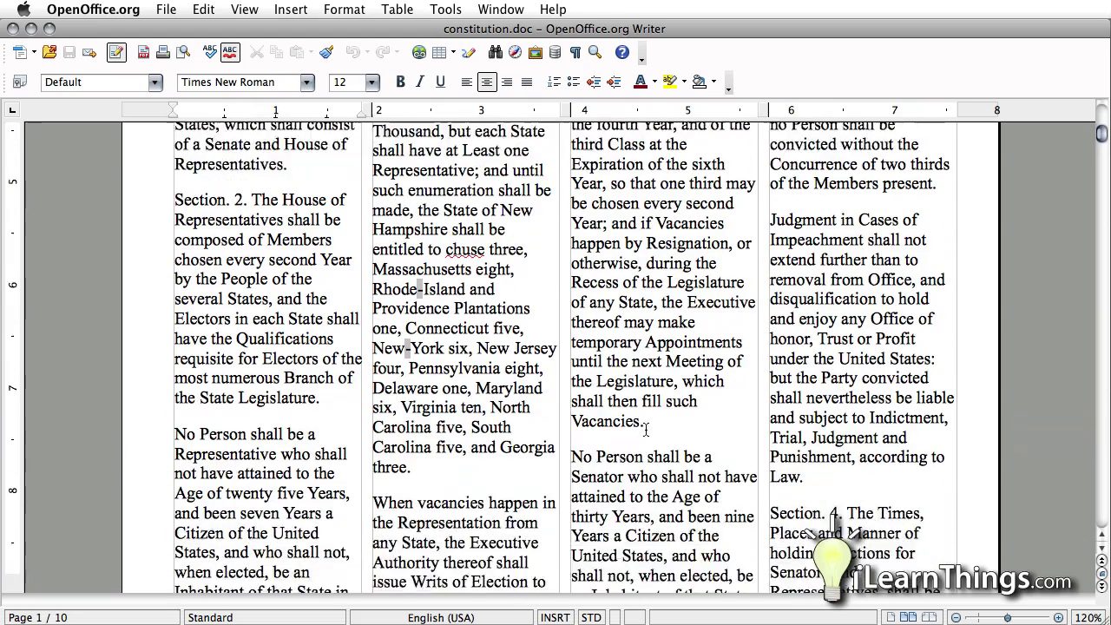
{"action": "scroll", "coordinate": [645, 429], "scroll_direction": "down", "scroll_amount": 3}
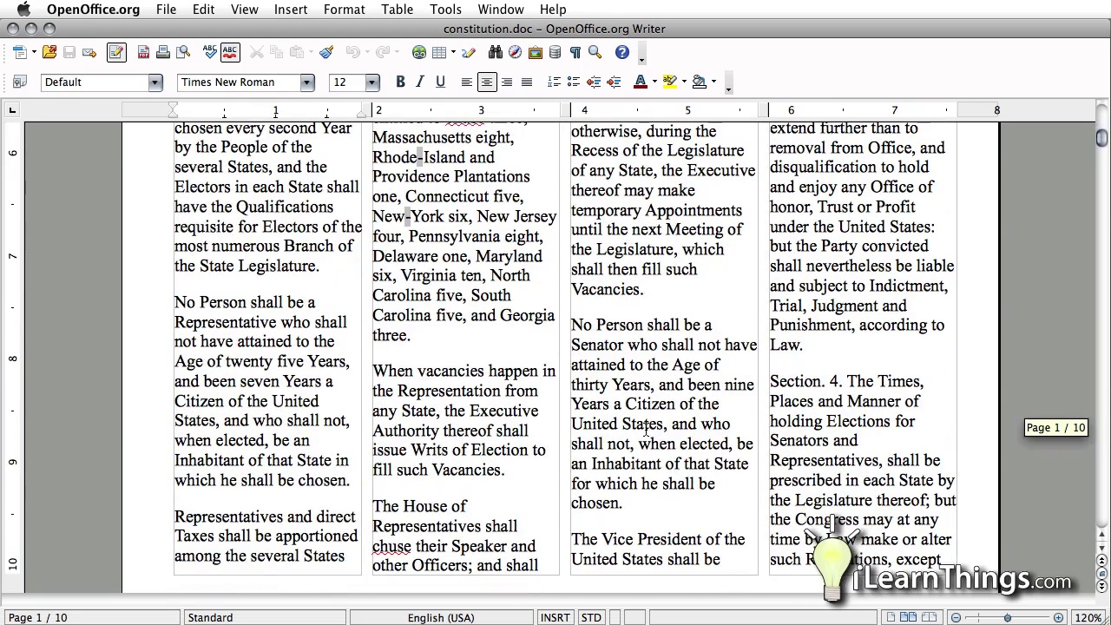
{"action": "scroll", "coordinate": [645, 429], "scroll_direction": "down", "scroll_amount": 6}
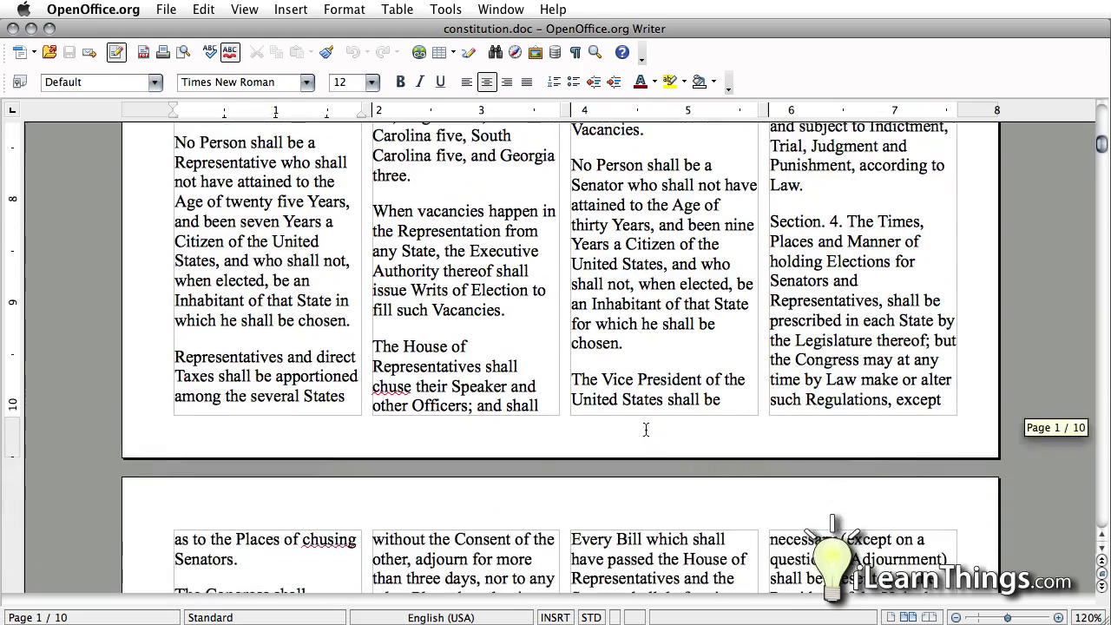
{"action": "scroll", "coordinate": [645, 429], "scroll_direction": "down", "scroll_amount": 4}
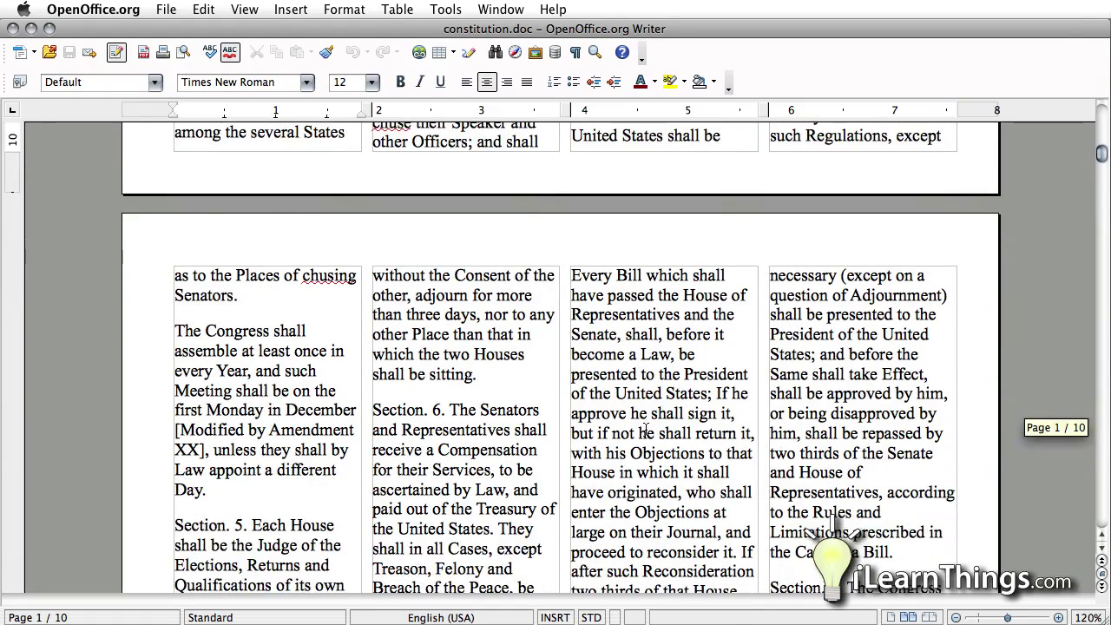
{"action": "scroll", "coordinate": [645, 429], "scroll_direction": "down", "scroll_amount": 5}
{"action": "scroll", "coordinate": [645, 429], "scroll_direction": "down", "scroll_amount": 5}
{"action": "scroll", "coordinate": [645, 428], "scroll_direction": "down", "scroll_amount": 6}
{"action": "scroll", "coordinate": [646, 428], "scroll_direction": "down", "scroll_amount": 5}
{"action": "scroll", "coordinate": [645, 429], "scroll_direction": "down", "scroll_amount": 4}
{"action": "scroll", "coordinate": [646, 429], "scroll_direction": "down", "scroll_amount": 3}
{"action": "scroll", "coordinate": [645, 429], "scroll_direction": "down", "scroll_amount": 5}
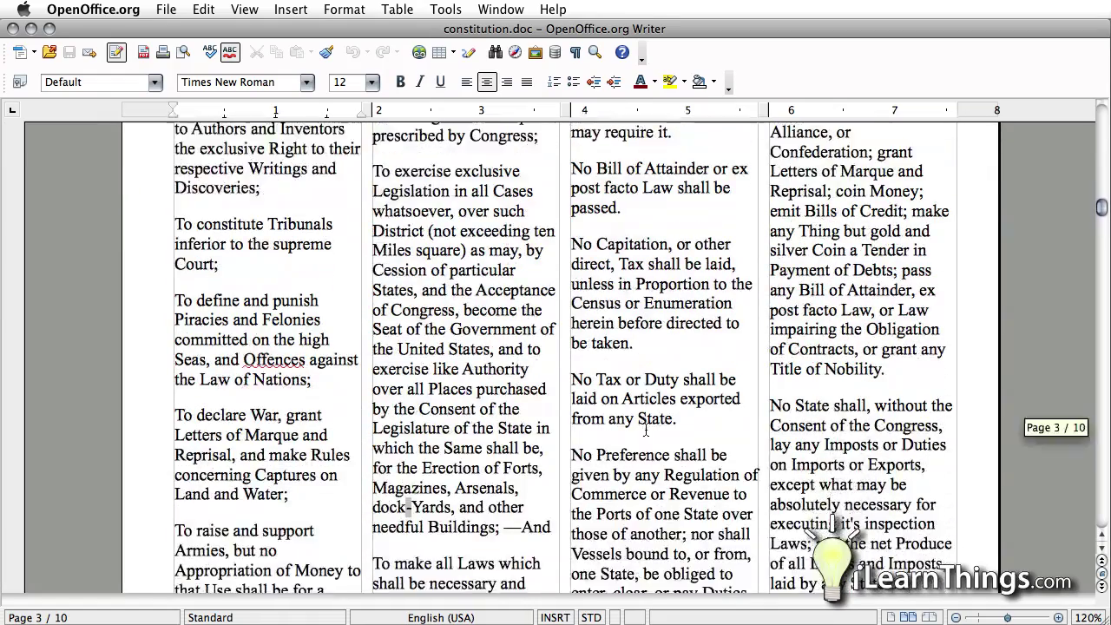
{"action": "scroll", "coordinate": [646, 429], "scroll_direction": "down", "scroll_amount": 2}
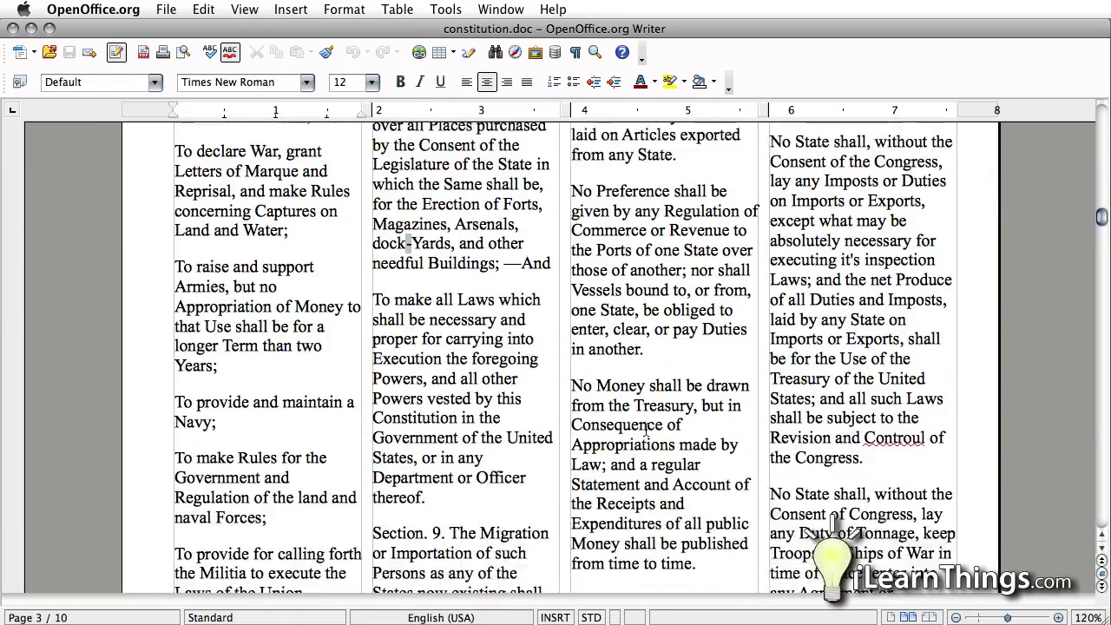
{"action": "scroll", "coordinate": [645, 432], "scroll_direction": "down", "scroll_amount": 6}
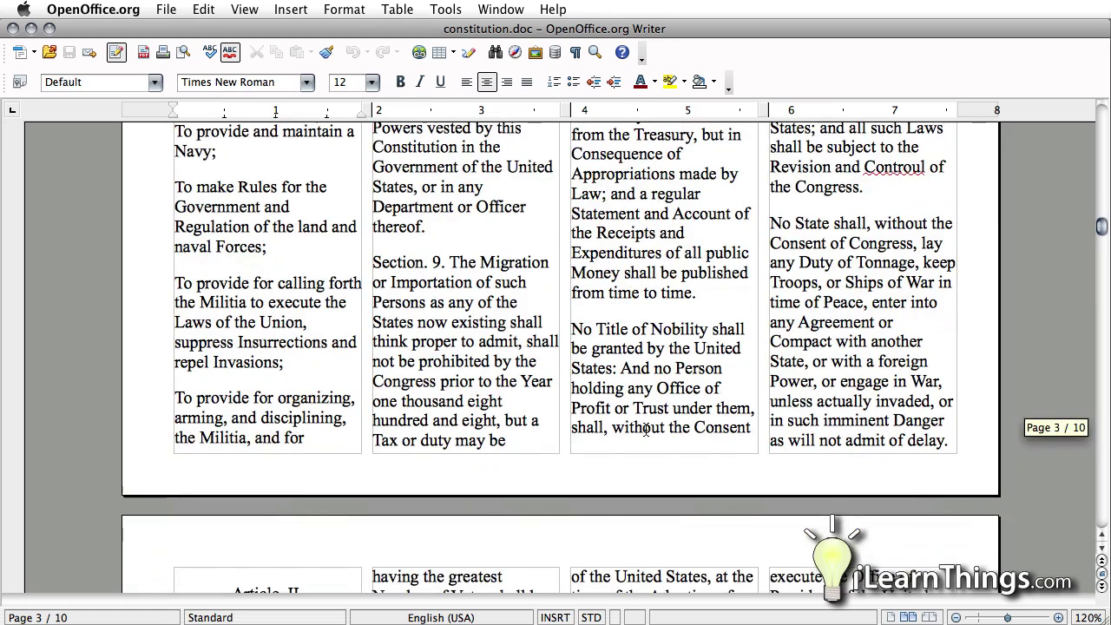
{"action": "scroll", "coordinate": [644, 431], "scroll_direction": "down", "scroll_amount": 6}
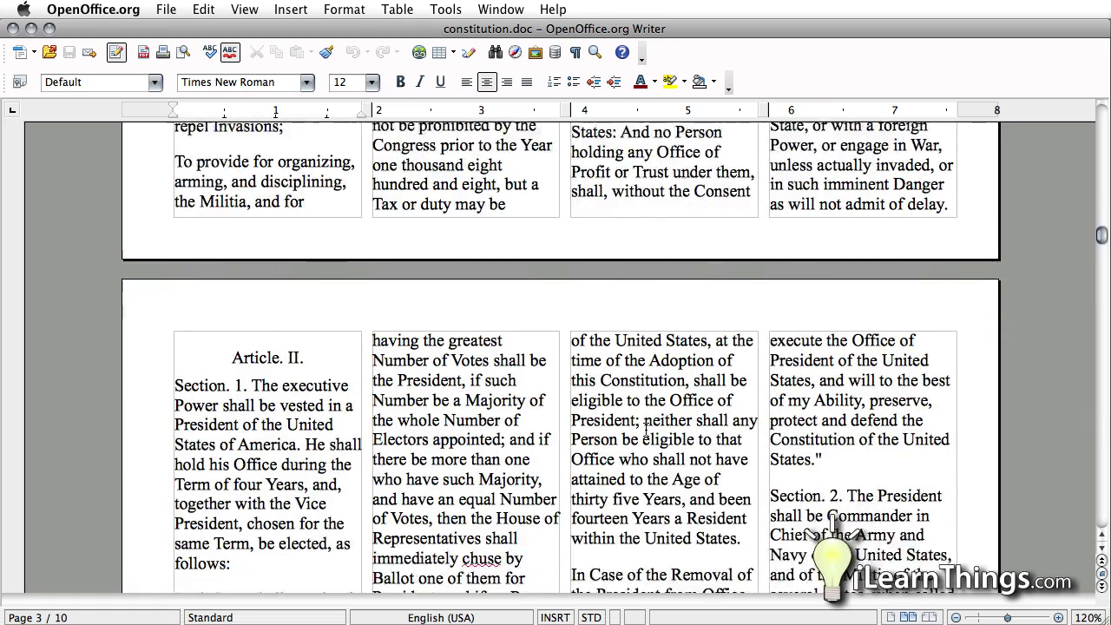
{"action": "scroll", "coordinate": [644, 431], "scroll_direction": "down", "scroll_amount": 6}
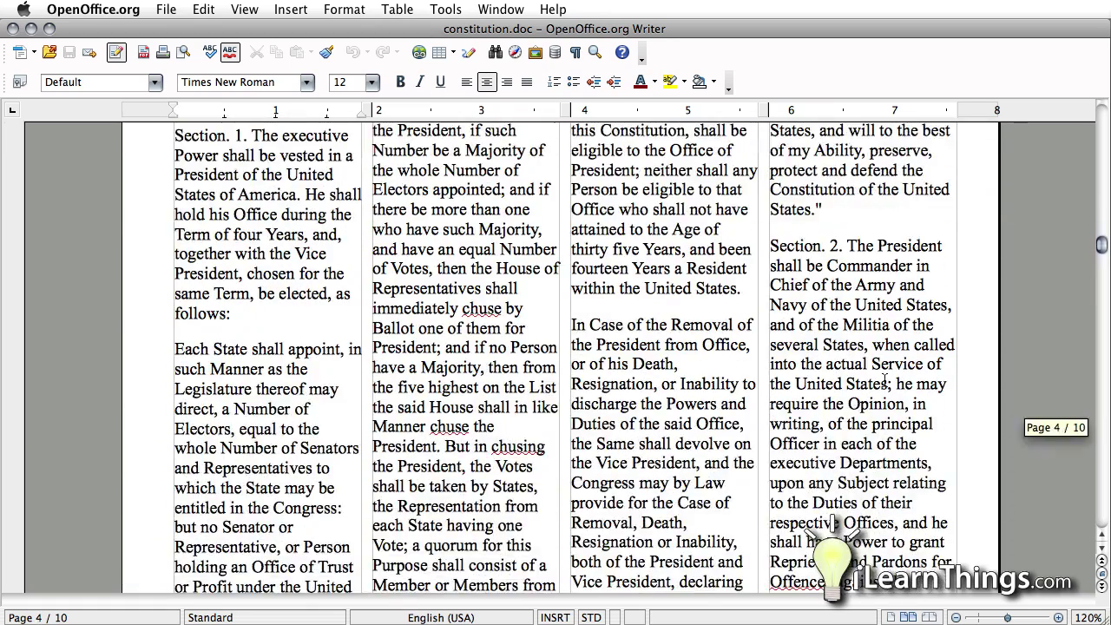
Replace 'We' with 'I' at the start of the preamble on page 1
{"action": "left_click_drag", "start_coordinate": [1100, 246], "coordinate": [1099, 113]}
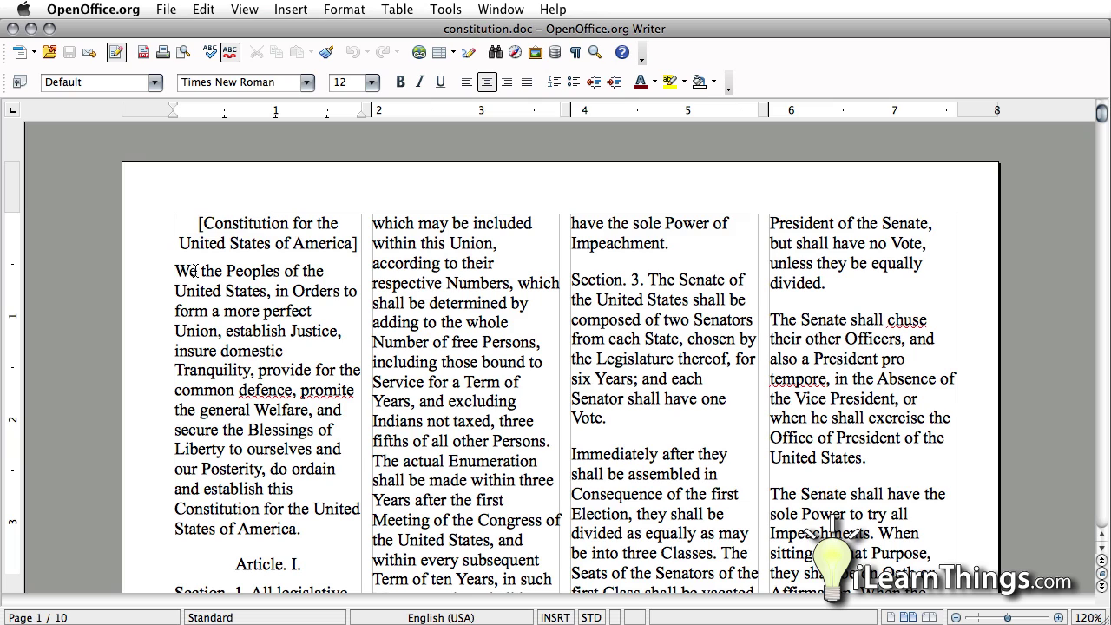
{"action": "left_click_drag", "start_coordinate": [195, 272], "coordinate": [174, 271]}
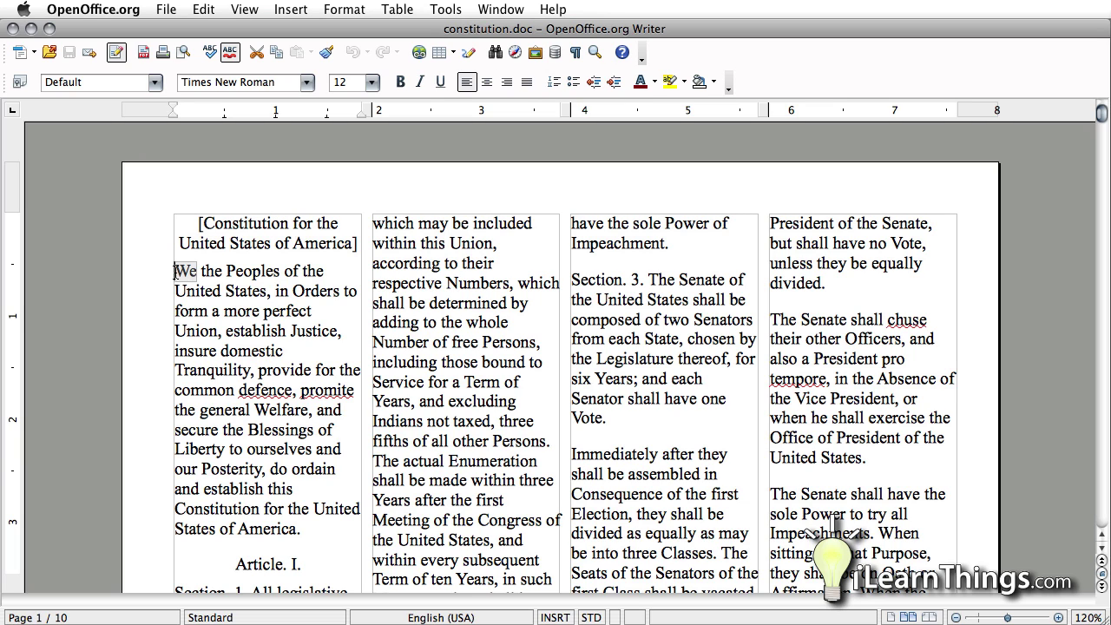
{"action": "type", "text": "I"}
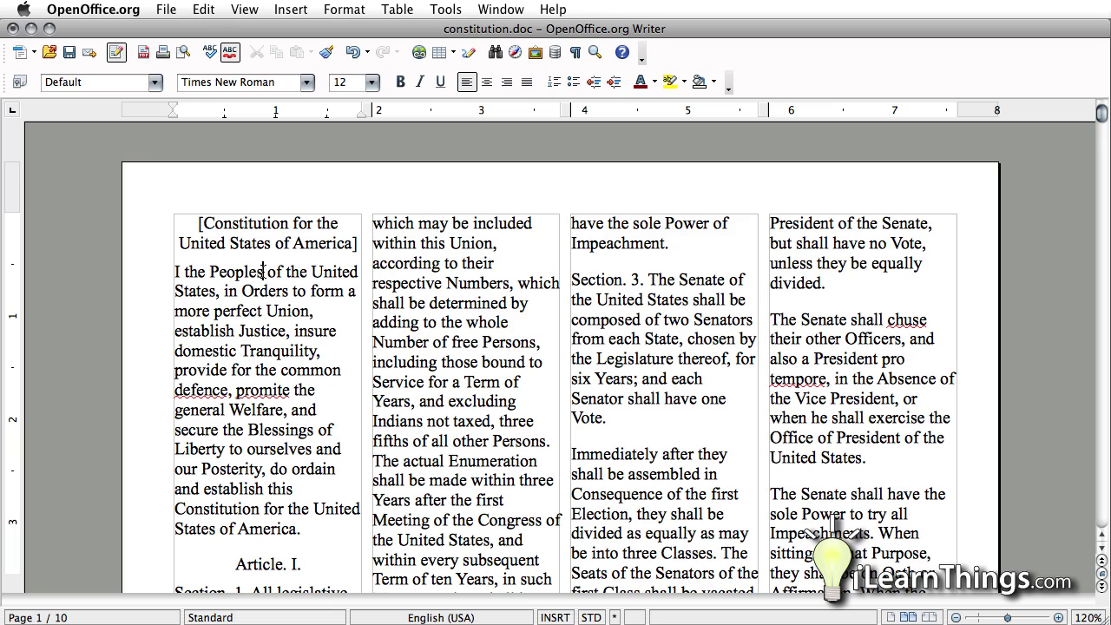
Trim 'Peoples' to 'People' and save constitution.doc, bringing up the format warning
{"action": "key", "text": "BackSpace"}
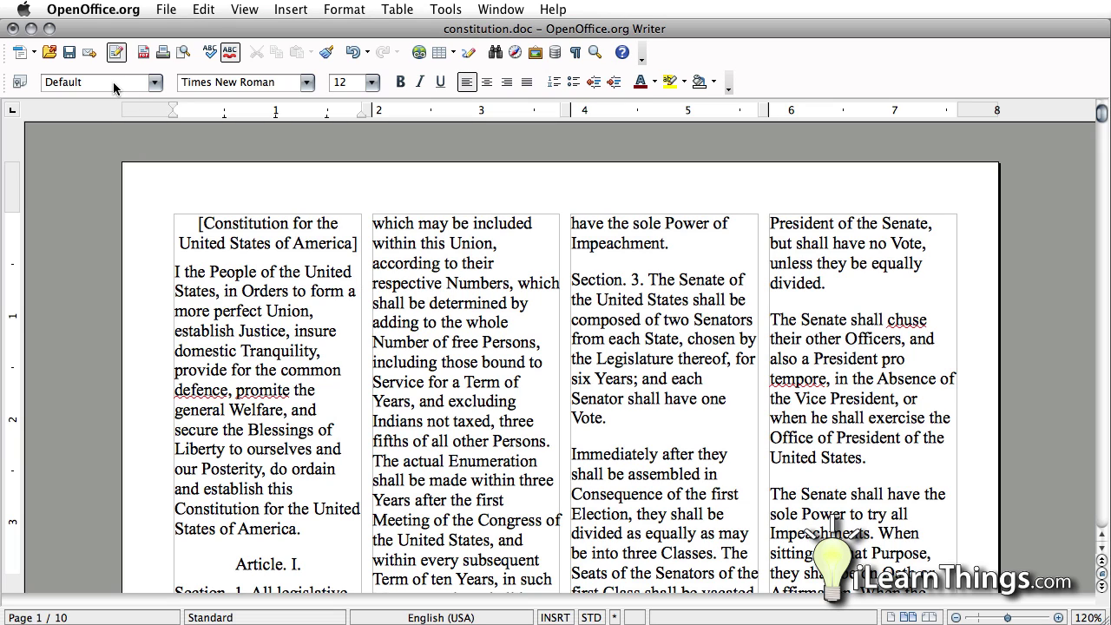
{"action": "left_click", "coordinate": [167, 9]}
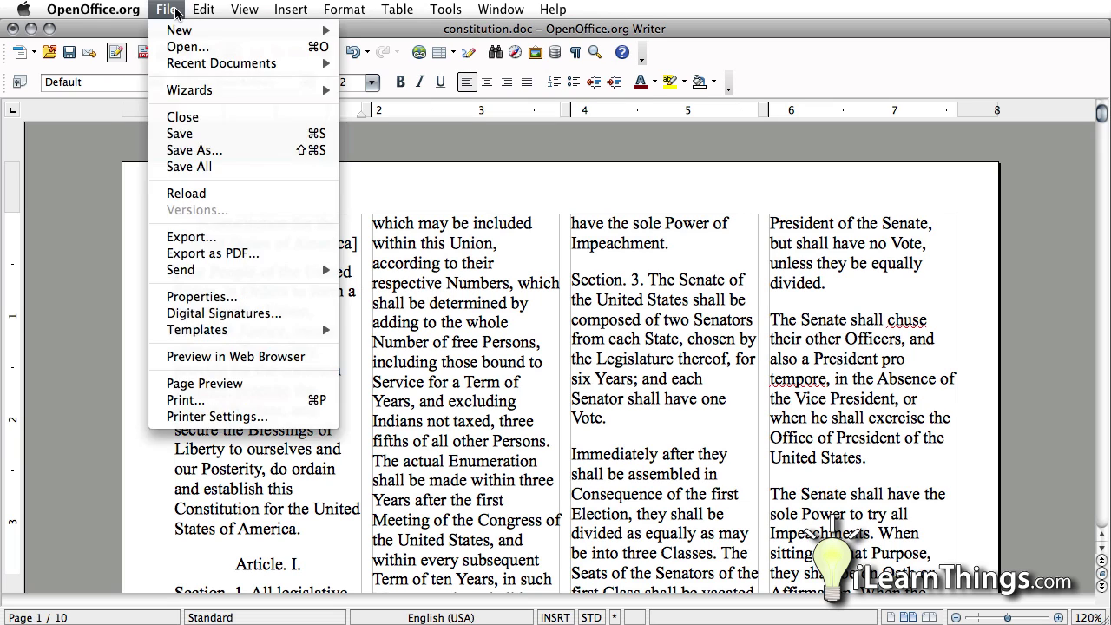
{"action": "left_click", "coordinate": [192, 132]}
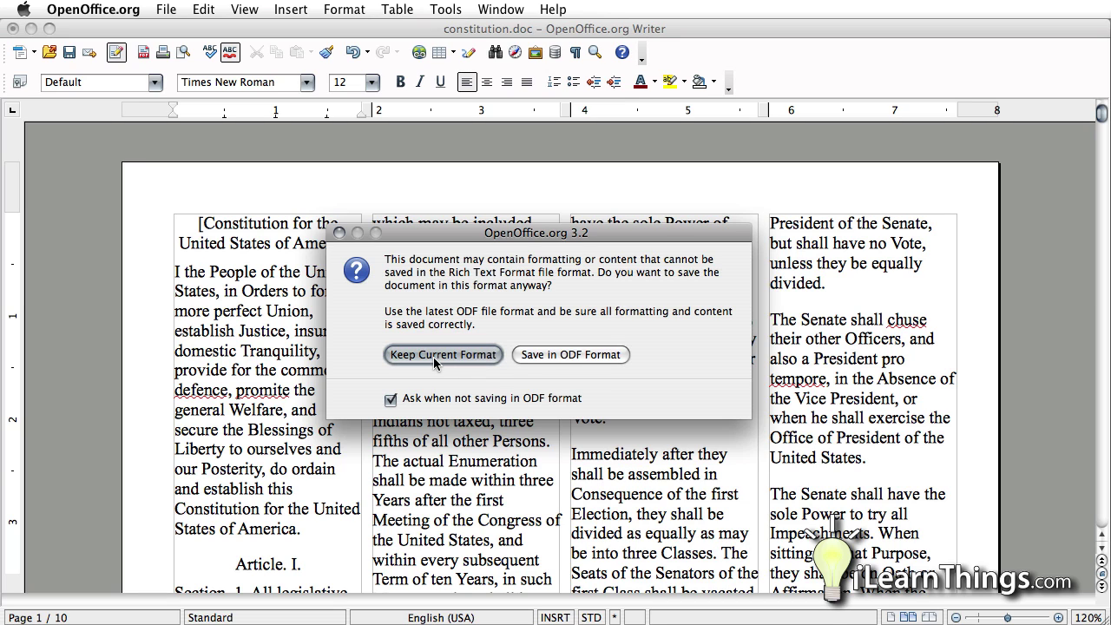
Keep the current .doc format so constitution.doc saves without converting to ODF
{"action": "left_click", "coordinate": [433, 357]}
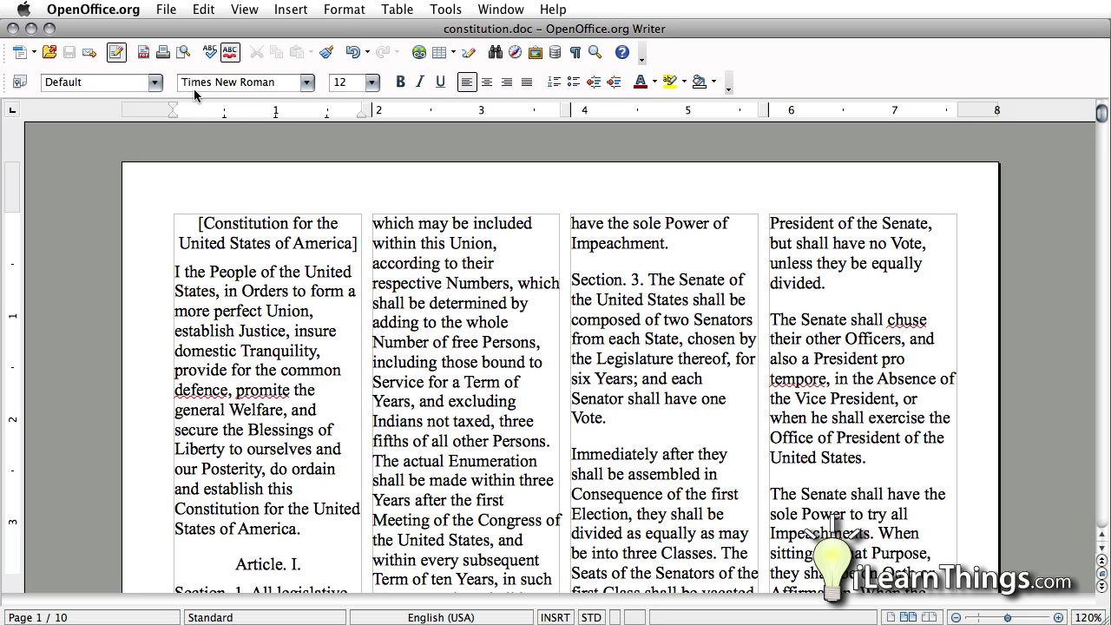
Open constitution.odt from the Documents folder using File > Open
{"action": "left_click", "coordinate": [165, 10]}
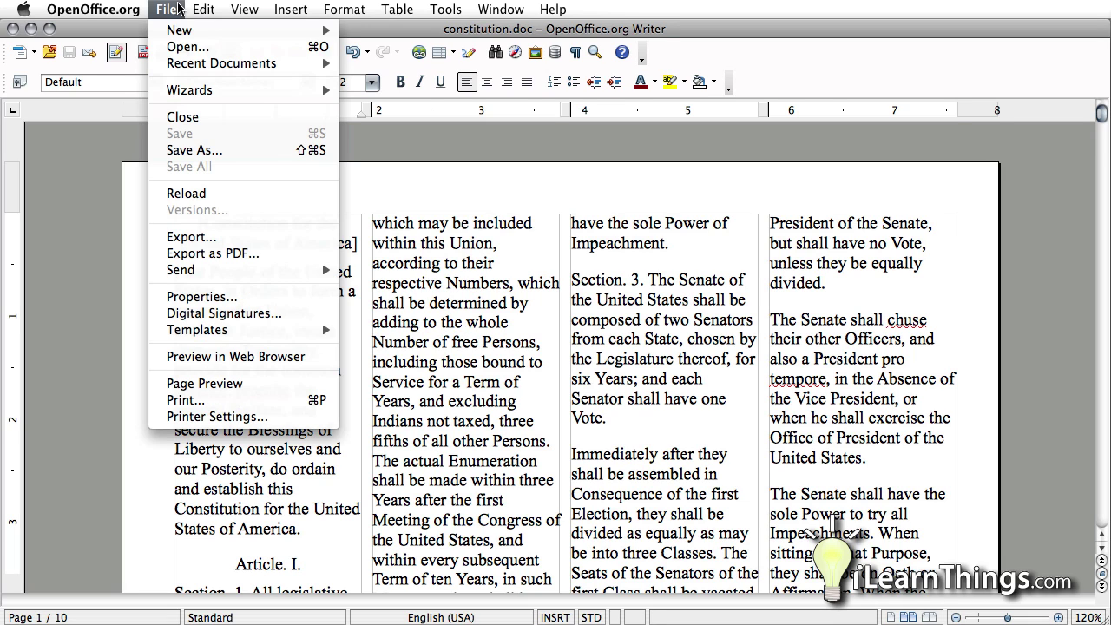
{"action": "left_click", "coordinate": [178, 45]}
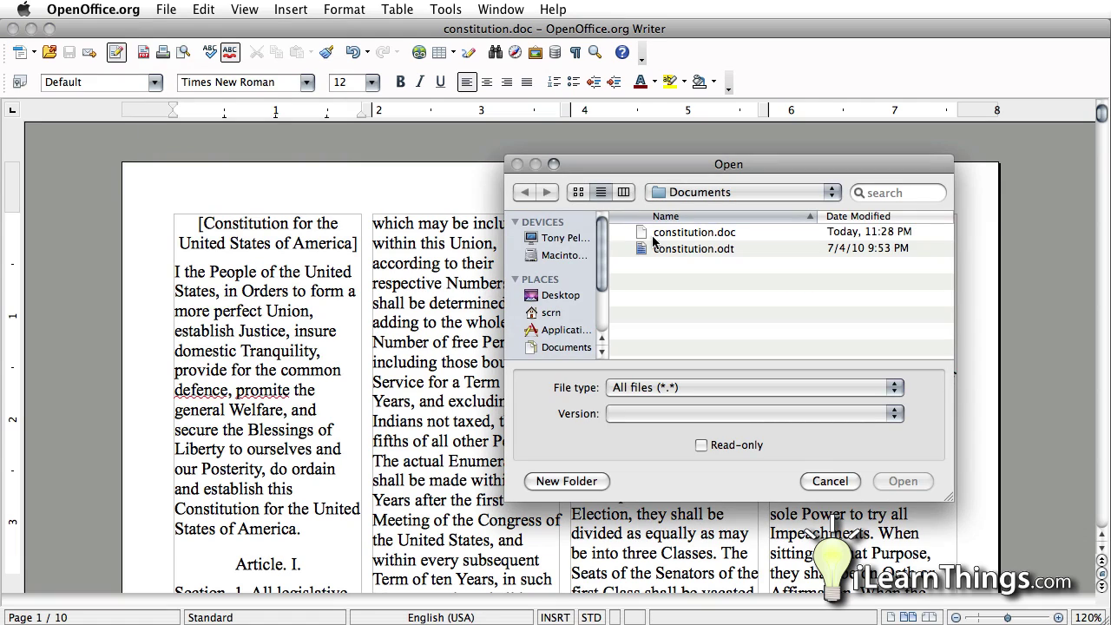
{"action": "left_click", "coordinate": [664, 251]}
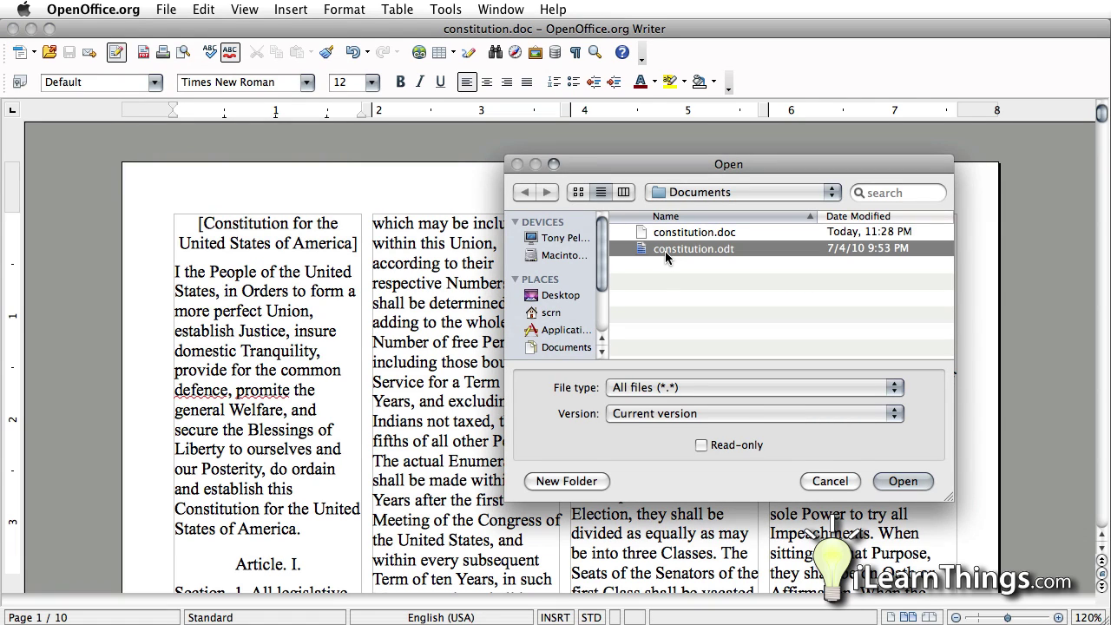
{"action": "left_click", "coordinate": [906, 482]}
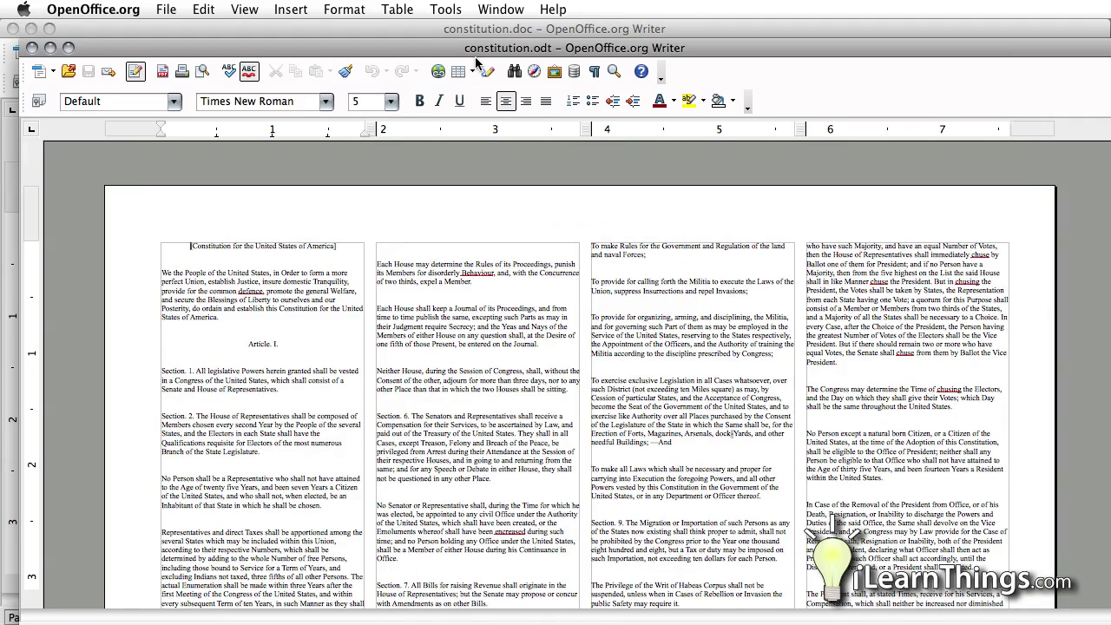
Select all text in constitution.odt and change its font size to 12 pt
{"action": "left_click_drag", "start_coordinate": [474, 53], "coordinate": [457, 39]}
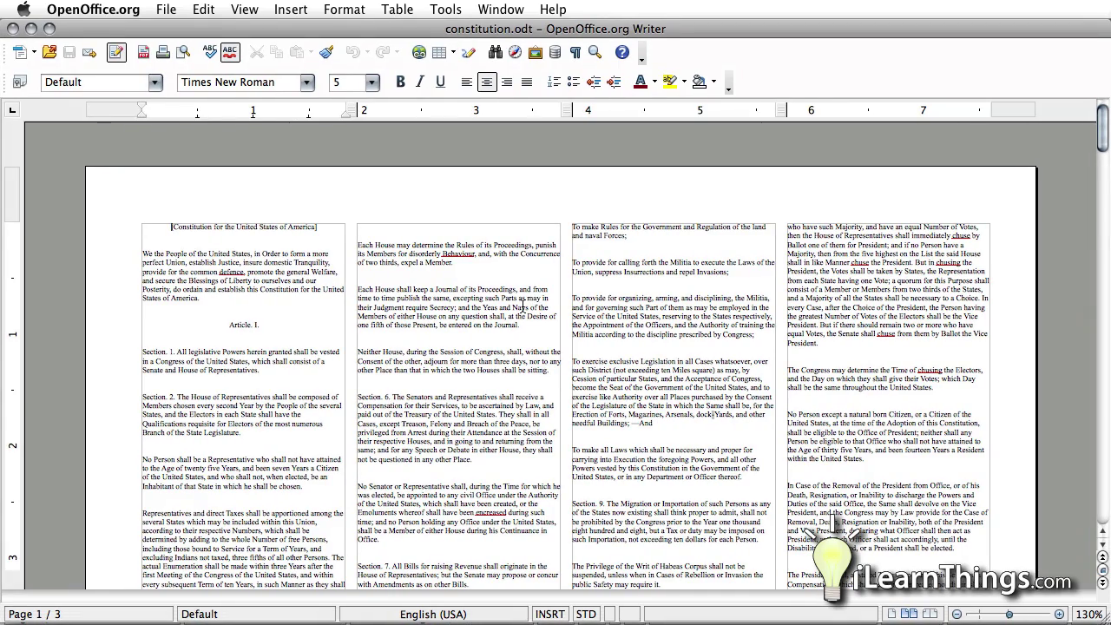
{"action": "scroll", "coordinate": [524, 303], "scroll_direction": "up", "scroll_amount": 2}
{"action": "scroll", "coordinate": [523, 304], "scroll_direction": "up", "scroll_amount": 5}
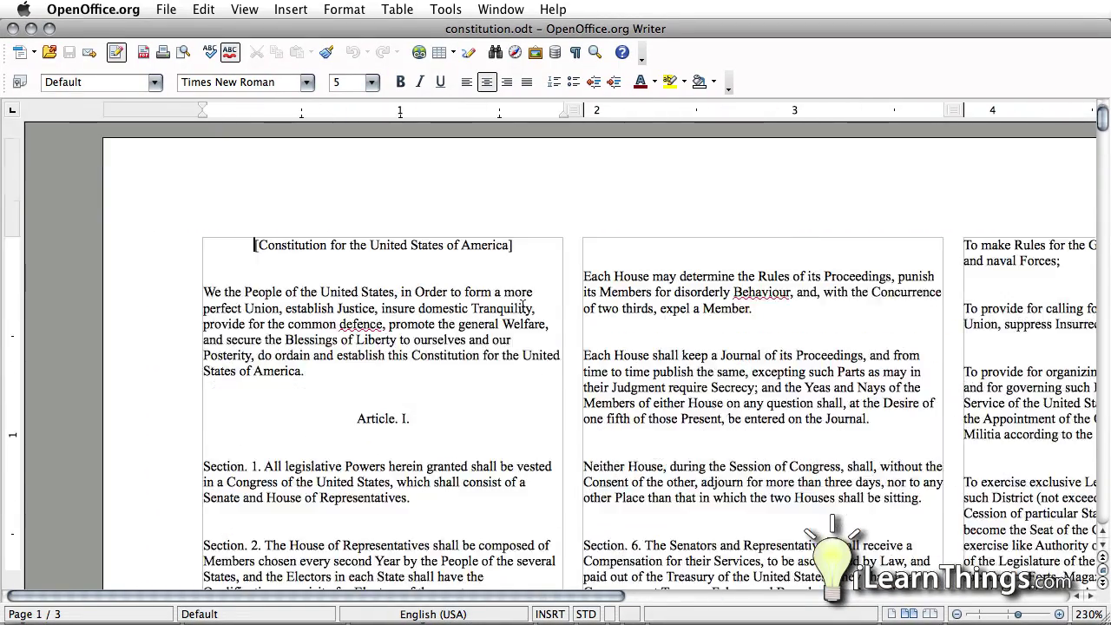
{"action": "scroll", "coordinate": [345, 237], "scroll_direction": "down", "scroll_amount": 4}
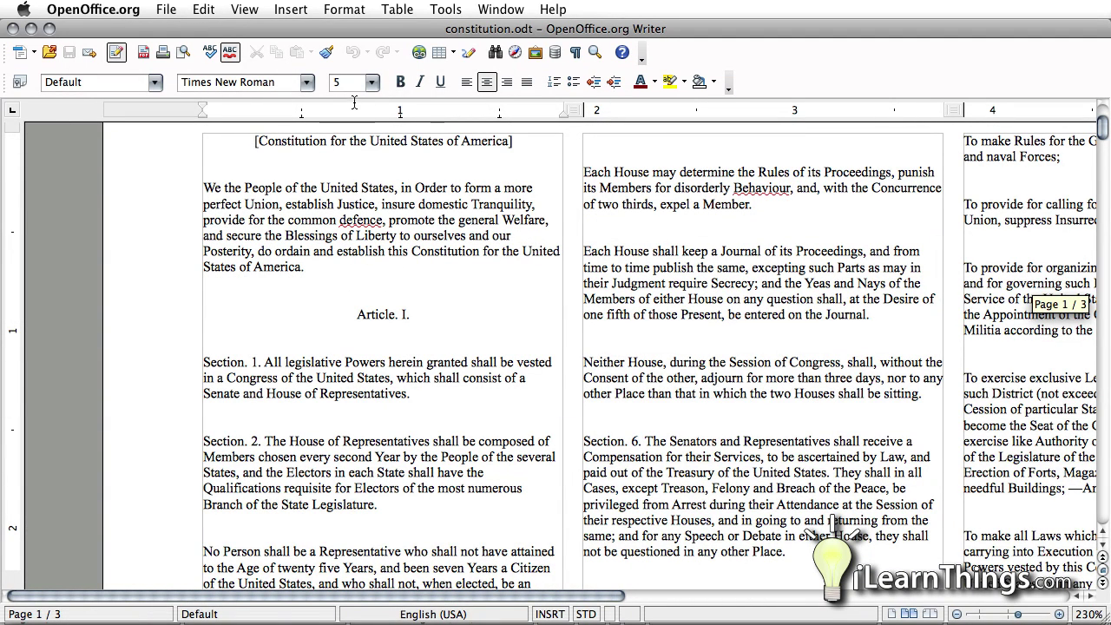
{"action": "key", "text": "super+a"}
{"action": "left_click", "coordinate": [371, 83]}
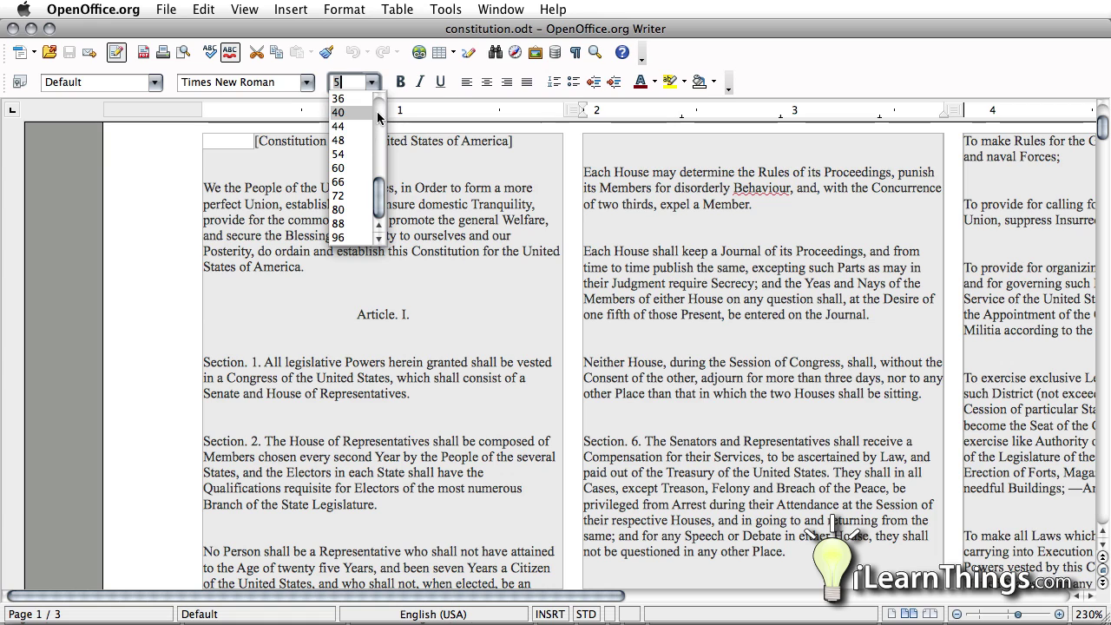
{"action": "scroll", "coordinate": [382, 201], "scroll_direction": "up", "scroll_amount": 5}
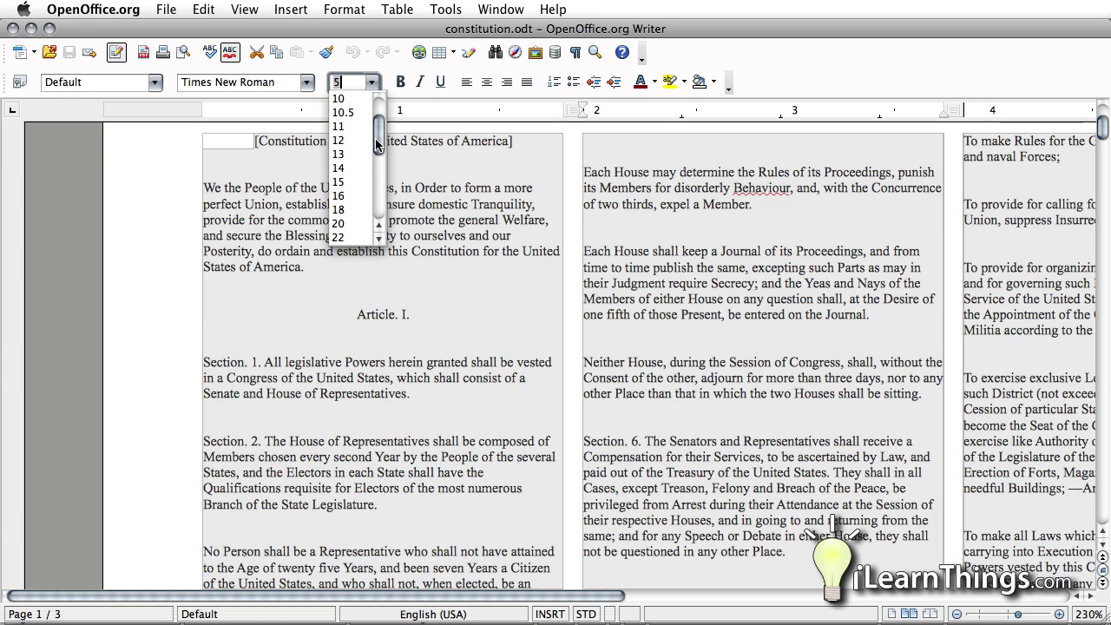
{"action": "key", "text": "Return"}
{"action": "type", "text": "12"}
{"action": "key", "text": "Return"}
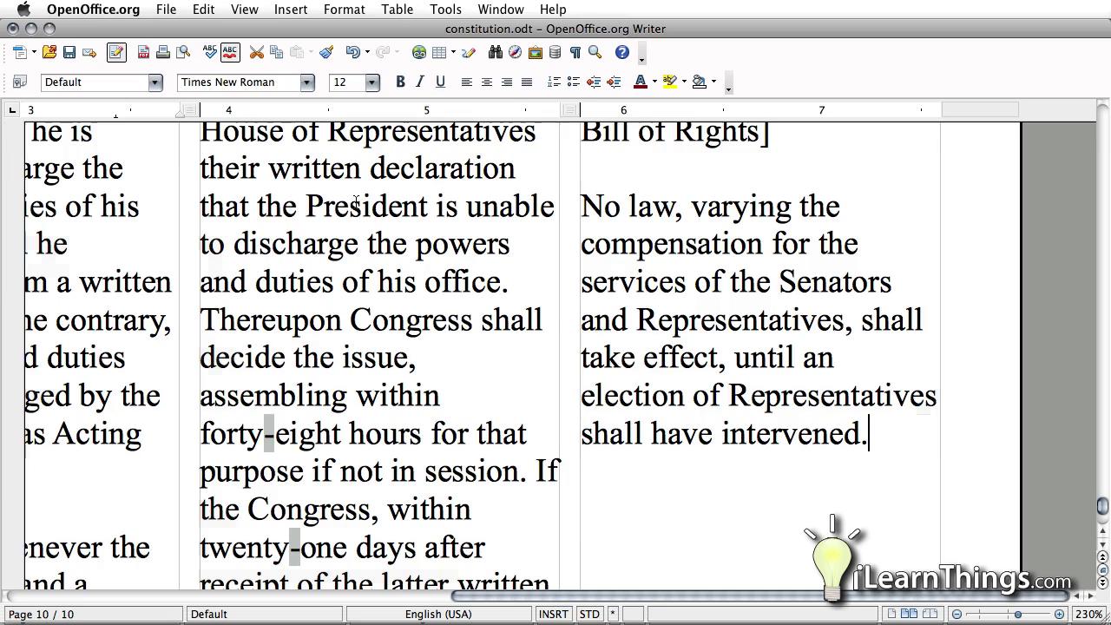
{"action": "scroll", "coordinate": [392, 272], "scroll_direction": "up", "scroll_amount": 5}
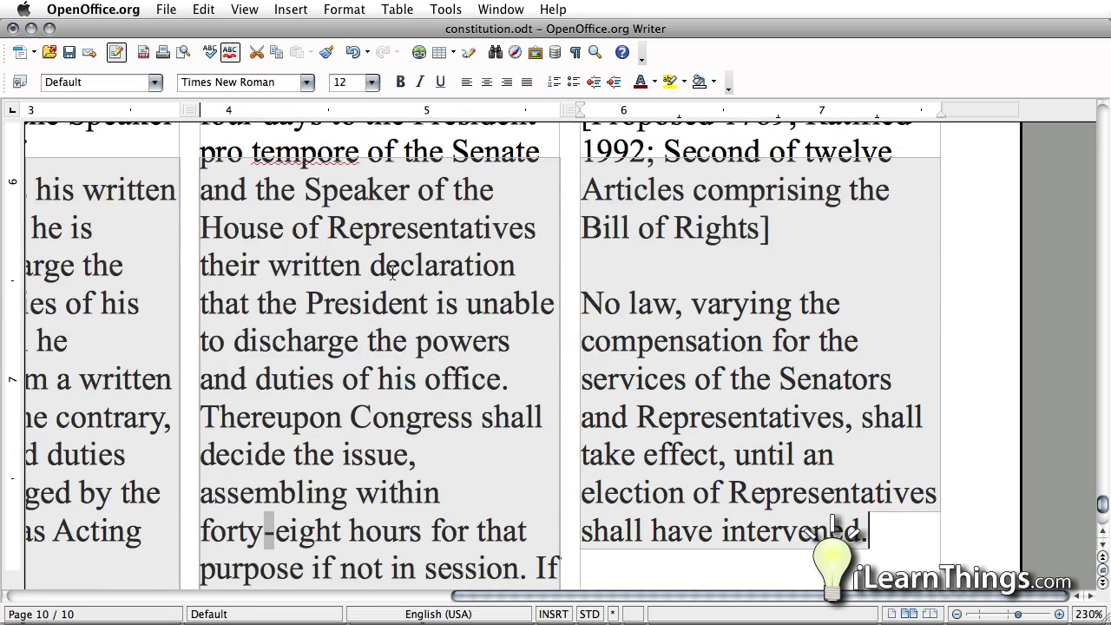
{"action": "scroll", "coordinate": [631, 599], "scroll_direction": "left", "scroll_amount": 10}
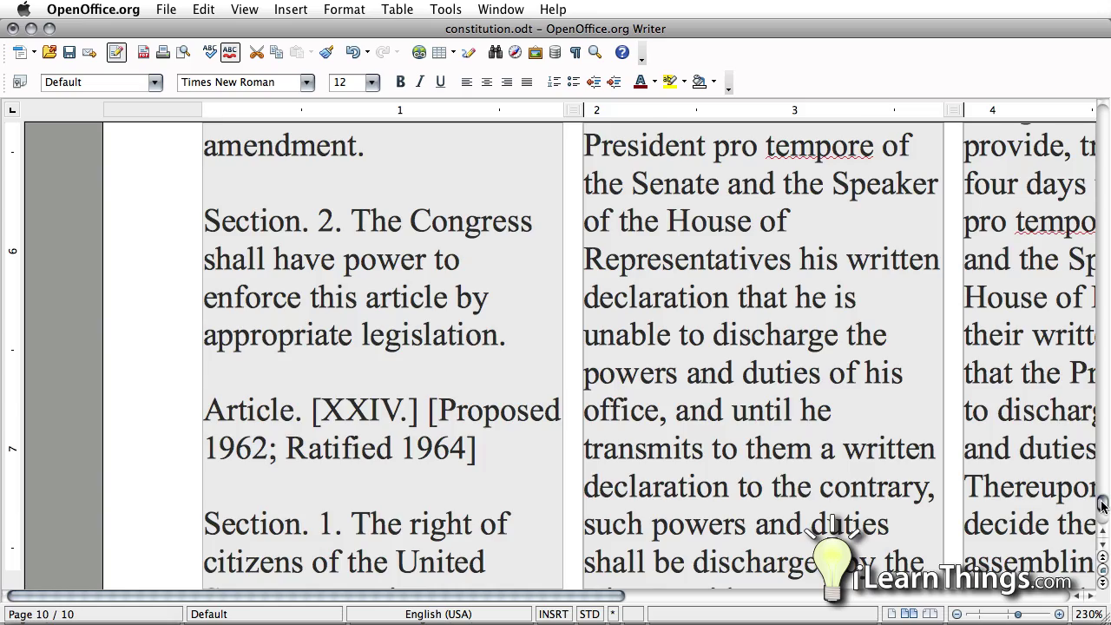
{"action": "left_click_drag", "start_coordinate": [1103, 505], "coordinate": [1103, 97]}
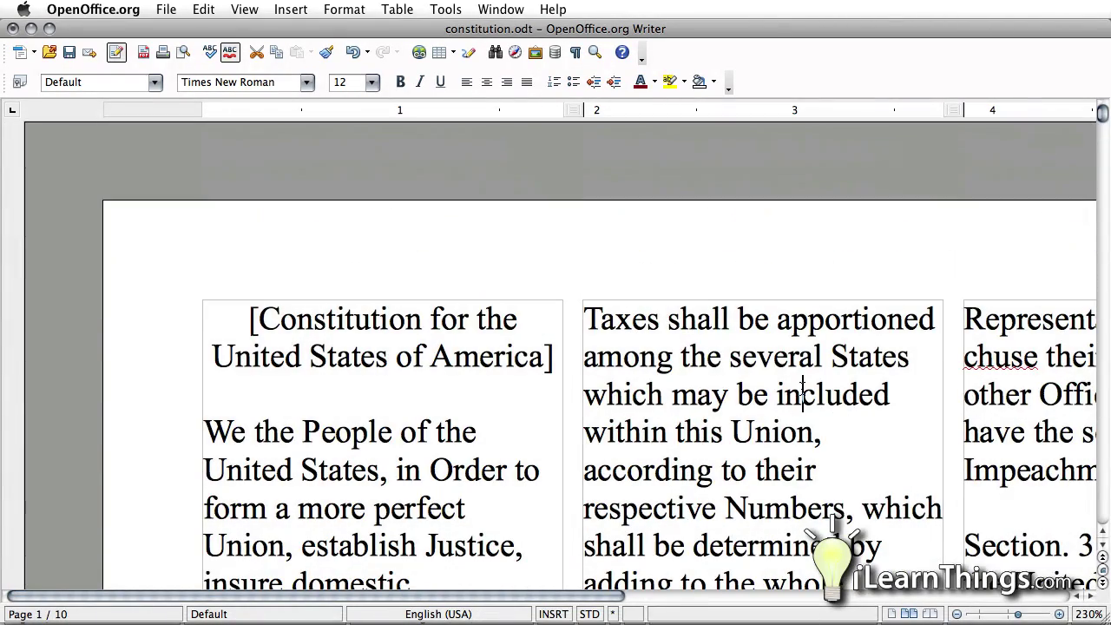
In Save As, choose Microsoft Word 97/2000/XP (.doc) and name the file 'constitution converted to word'
{"action": "left_click", "coordinate": [167, 9]}
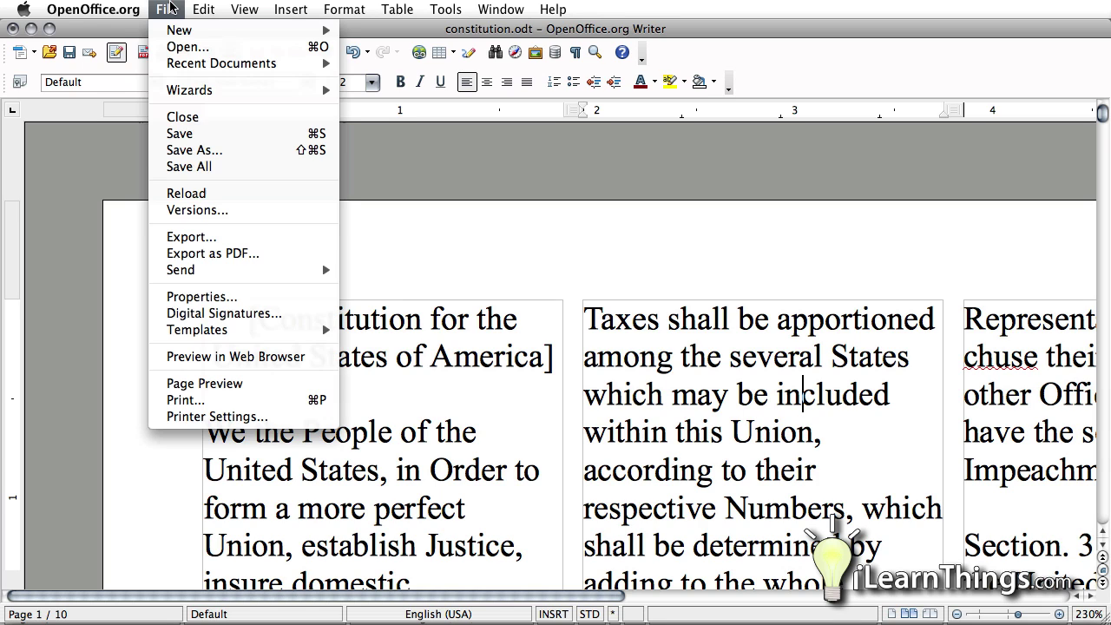
{"action": "left_click", "coordinate": [193, 153]}
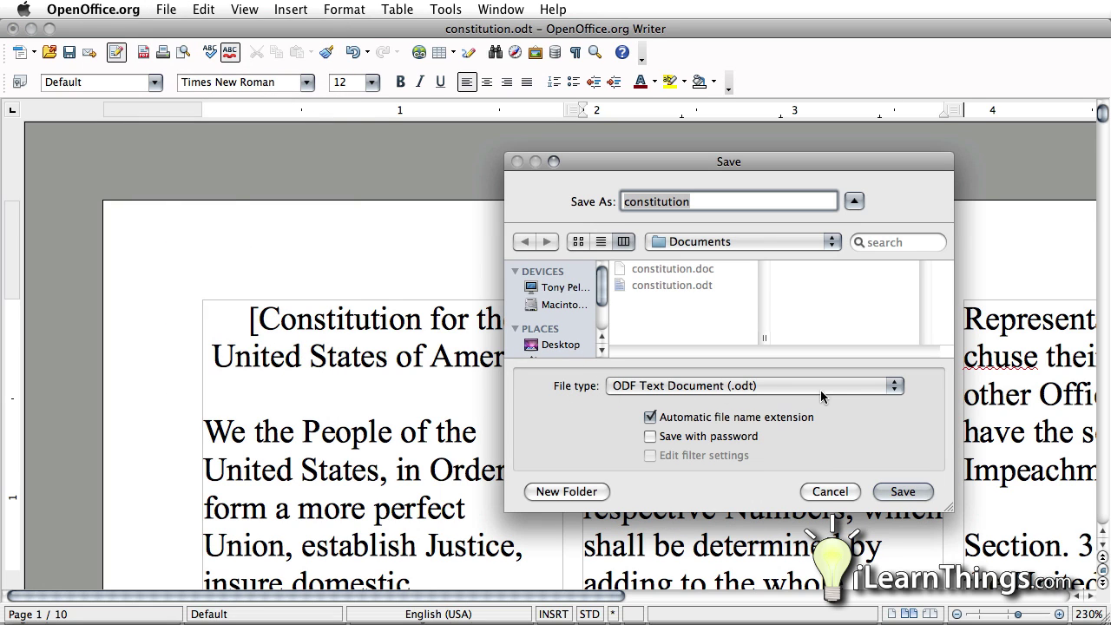
{"action": "left_click", "coordinate": [654, 391]}
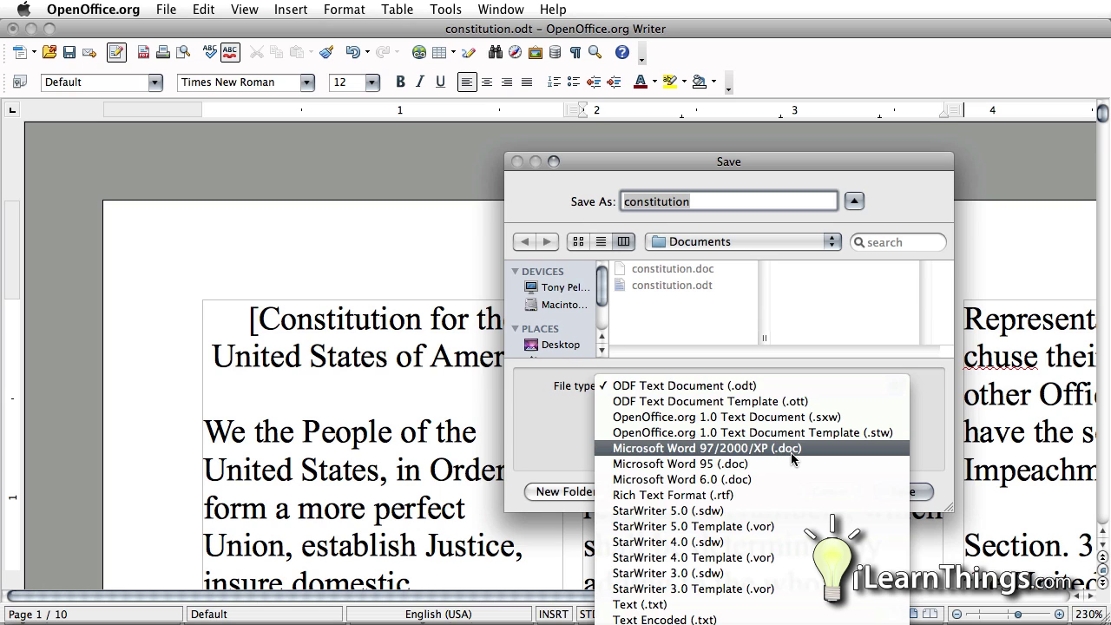
{"action": "left_click", "coordinate": [791, 450]}
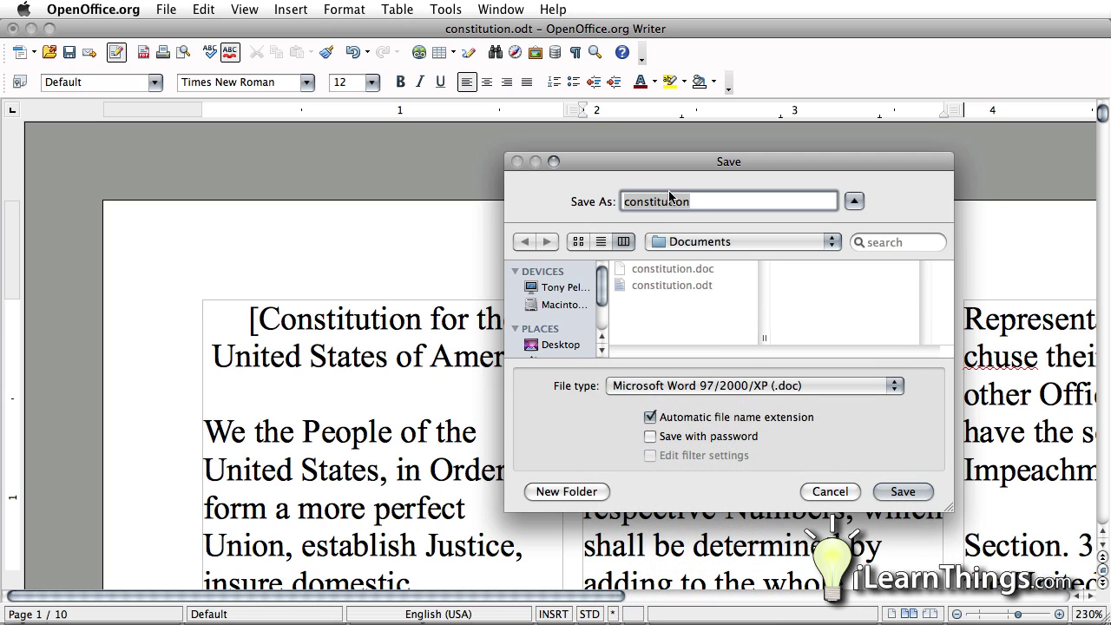
{"action": "left_click", "coordinate": [698, 201]}
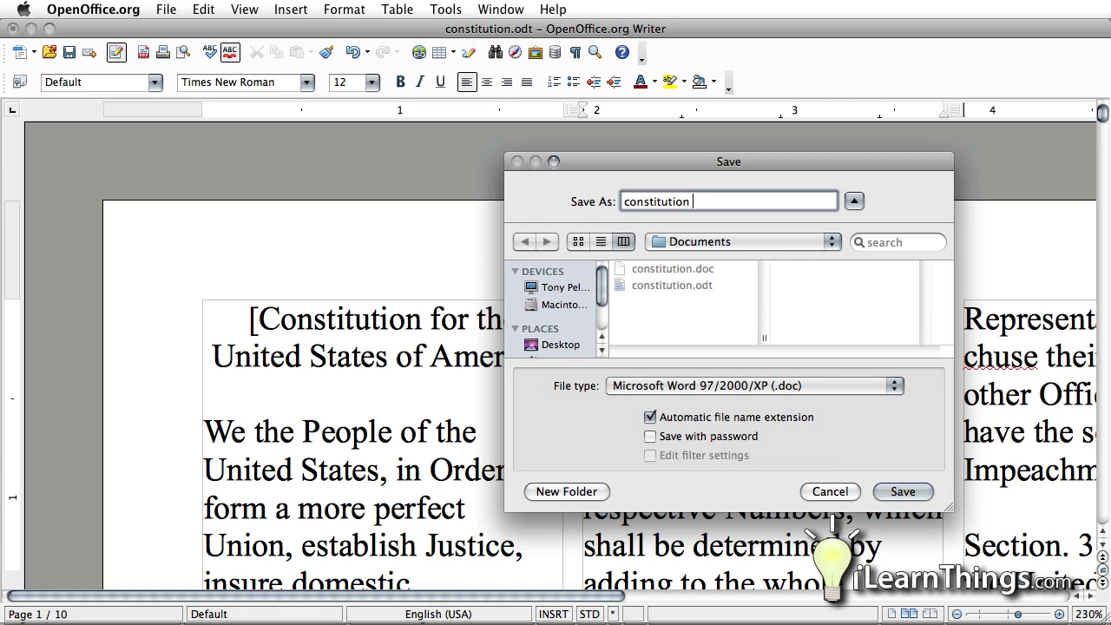
{"action": "type", "text": "converted to word"}
Submit the Save dialog to save the Word copy, triggering the format warning
{"action": "left_click", "coordinate": [903, 491]}
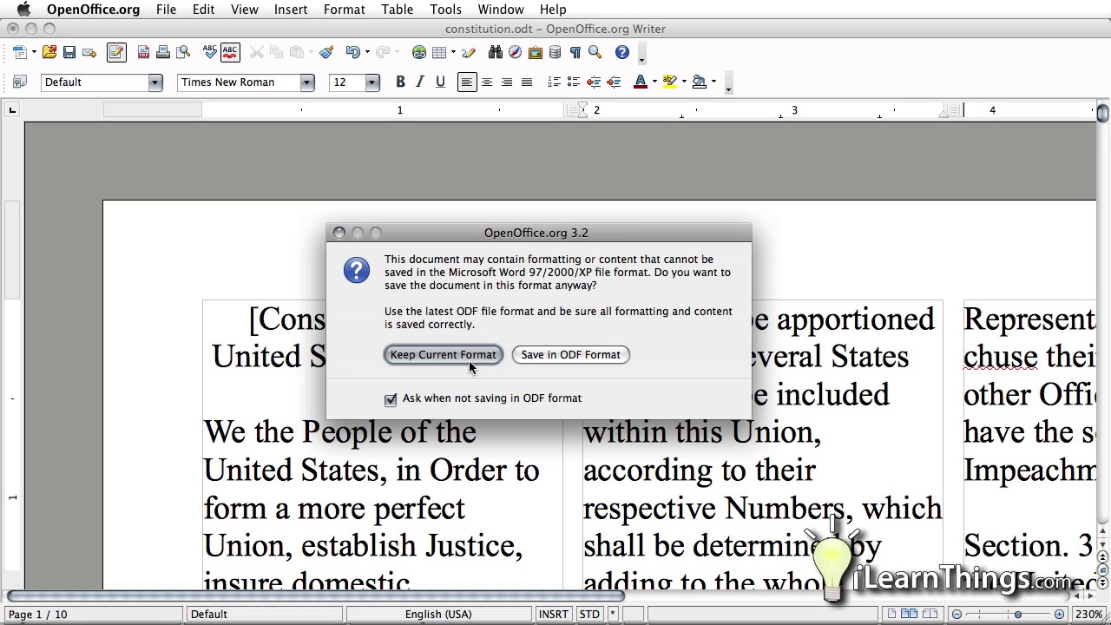
Keep the Word format so the copy is saved as 'constitution converted to word.doc'
{"action": "left_click", "coordinate": [423, 361]}
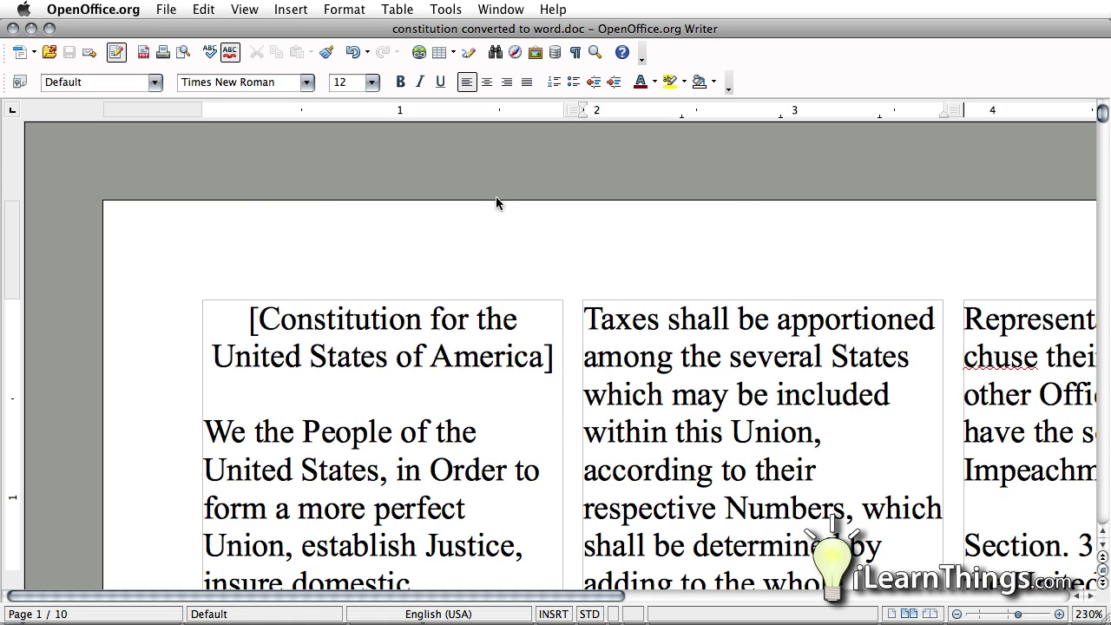